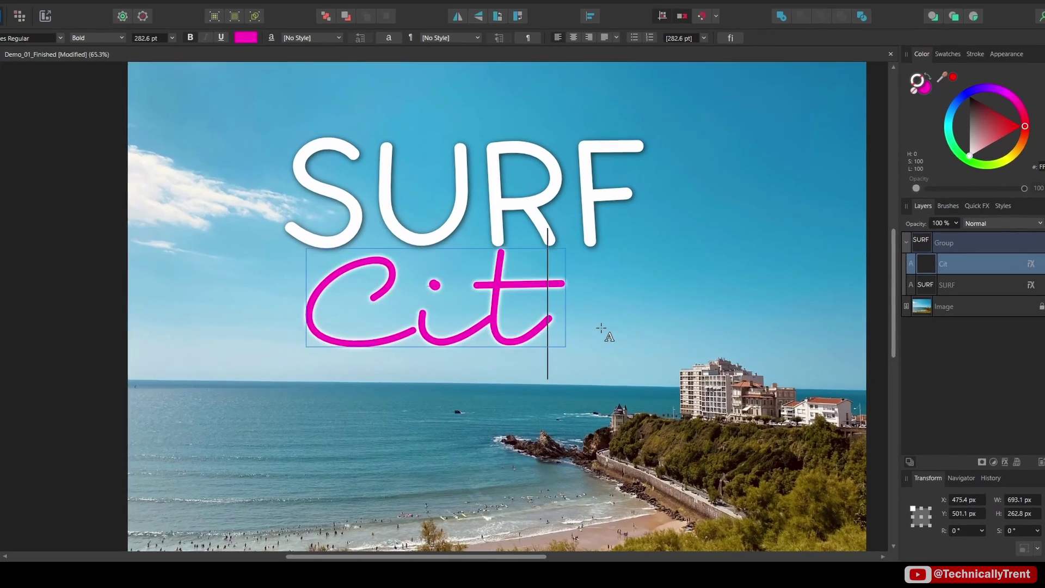
Complete the pink script word as "City" and rotate it slightly counterclockwise beneath SURF.
text(y)
key(Escape)
drag(598, 261, 602, 252)
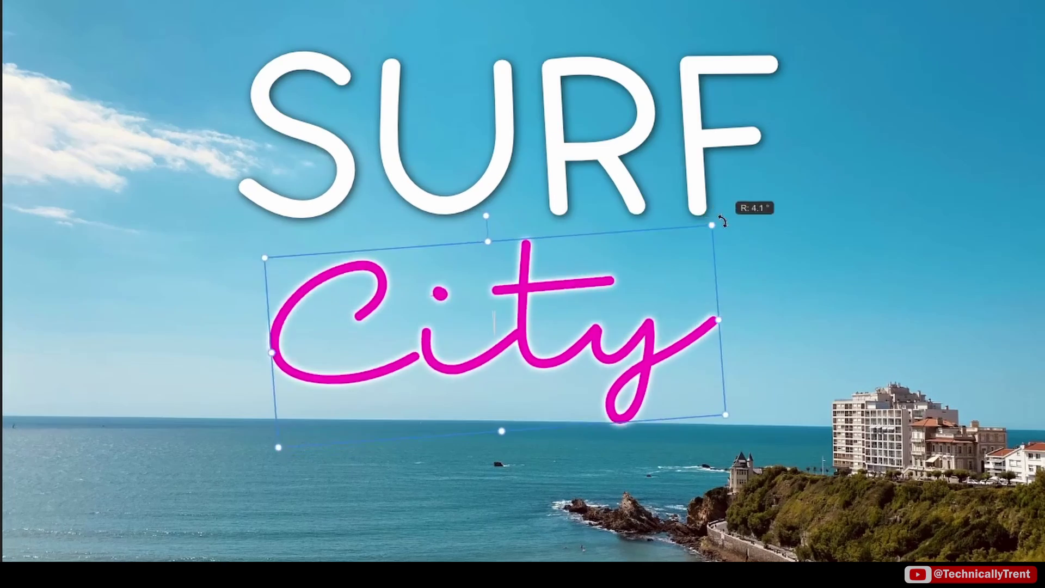
drag(721, 220, 638, 202)
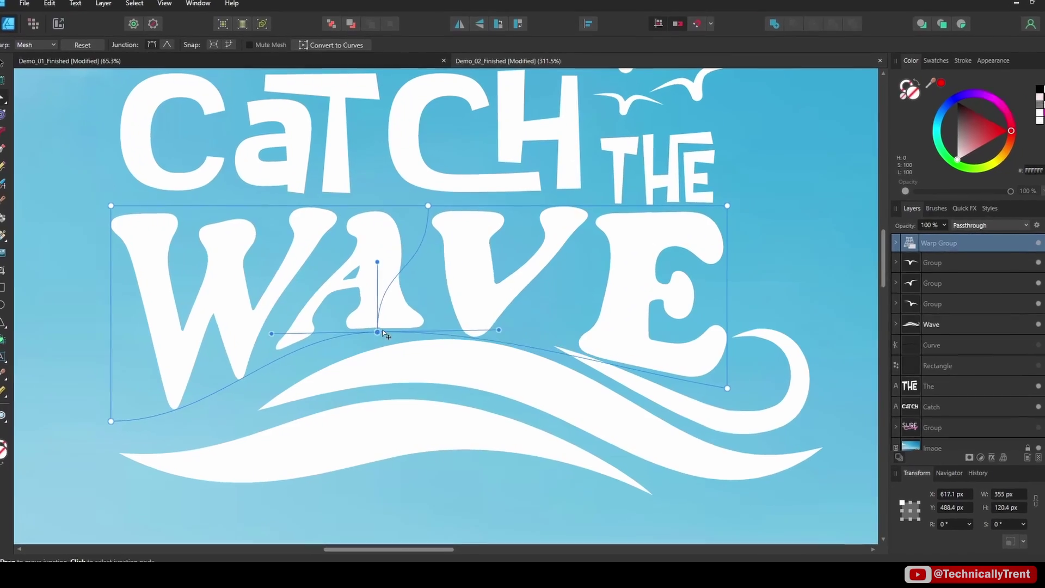
Reshape the mesh warp on WAVE by shifting its lower middle node under the upper one and extending the node's right handle.
drag(383, 331, 434, 329)
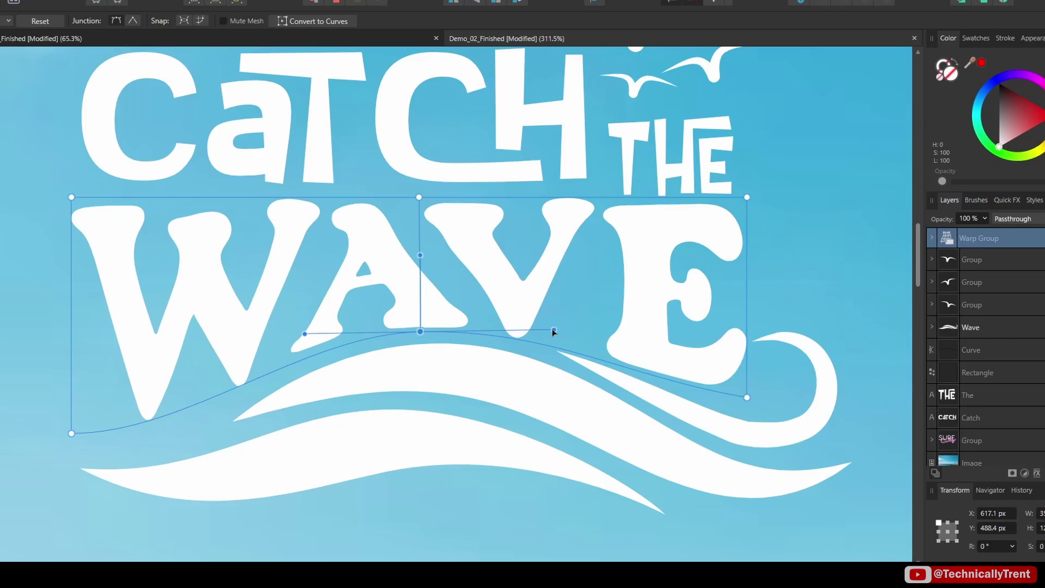
drag(553, 329, 578, 332)
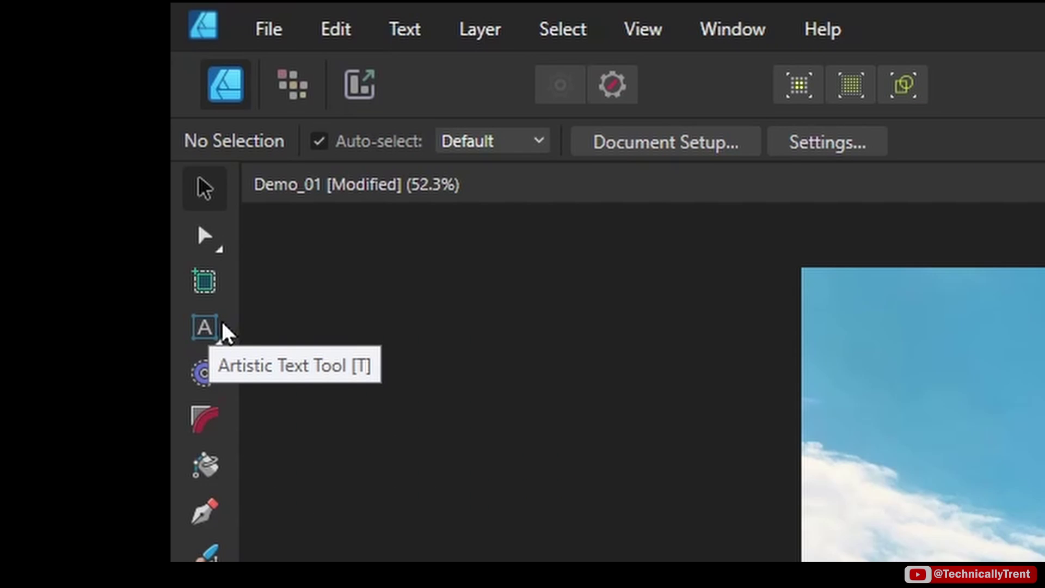
Add the artistic text "Surf City" at about 146.6 pt in the sky area of the image.
right_click(223, 332)
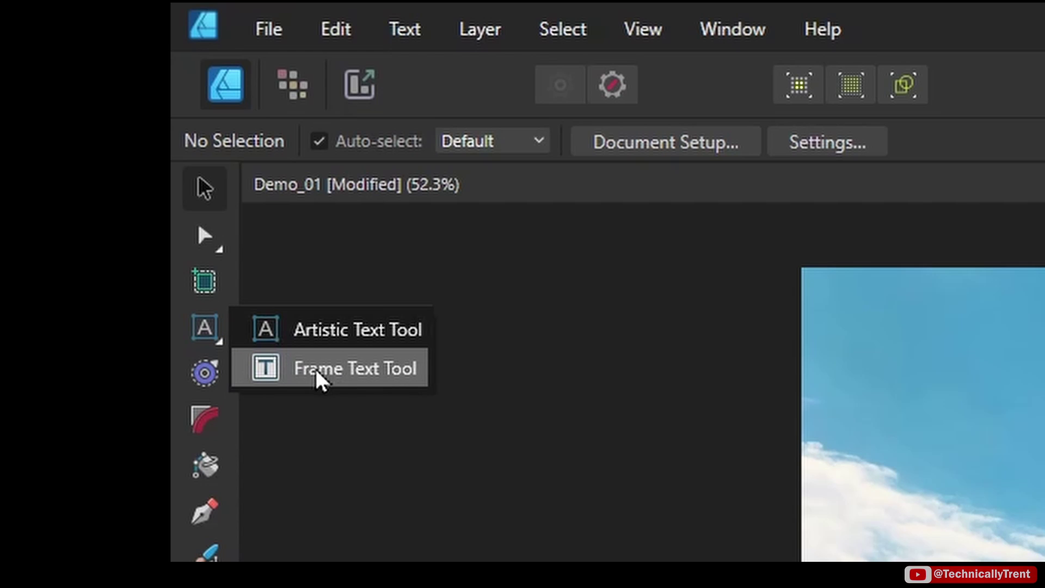
click(304, 337)
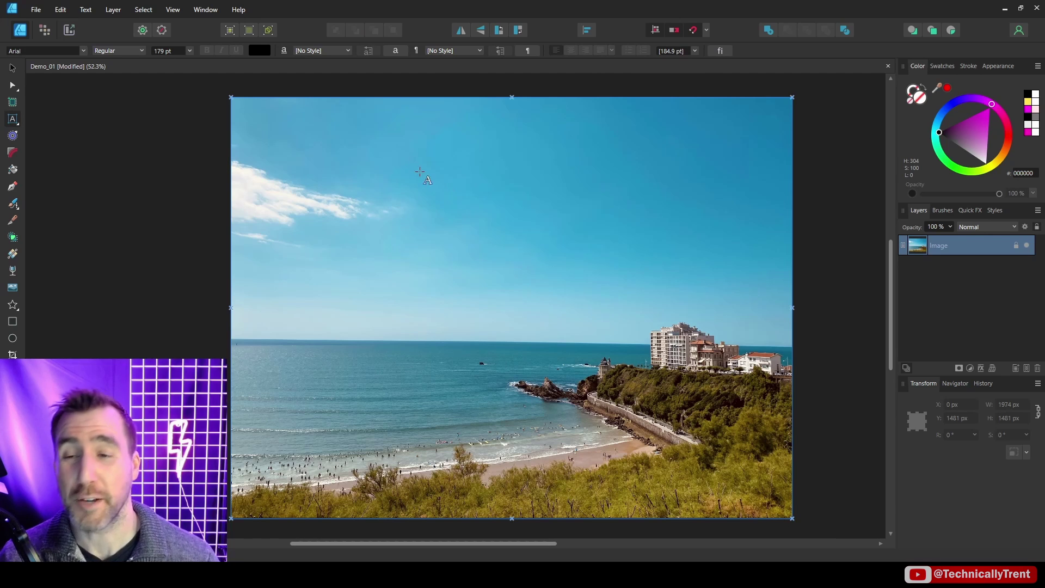
drag(381, 156, 410, 182)
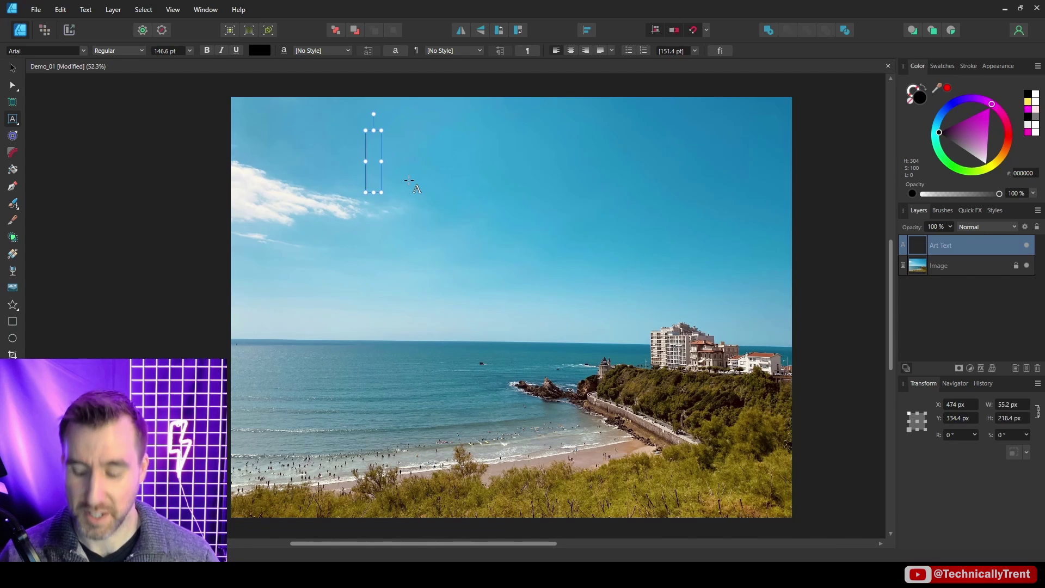
text(Surf City)
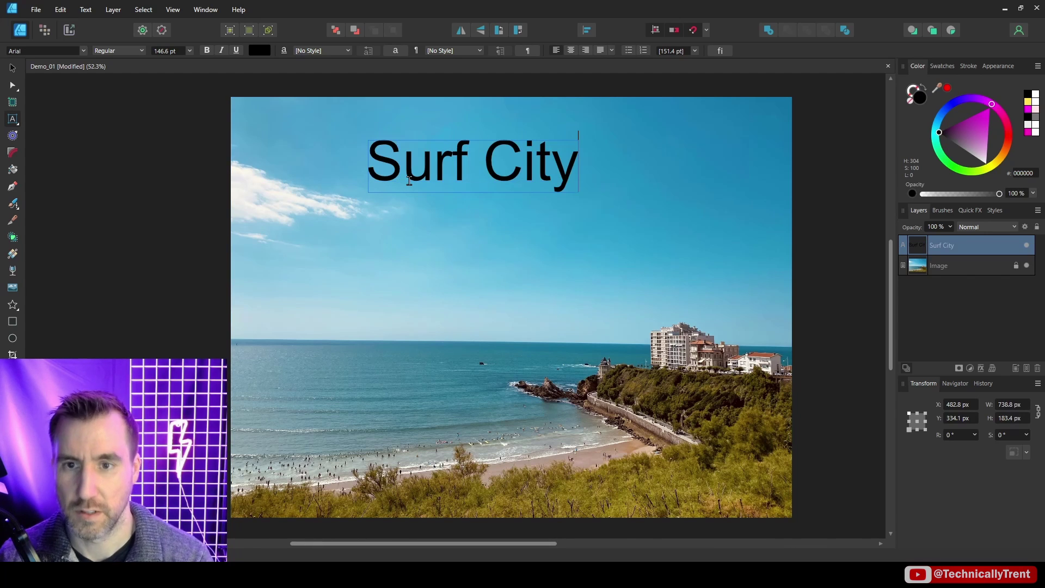
key(Escape)
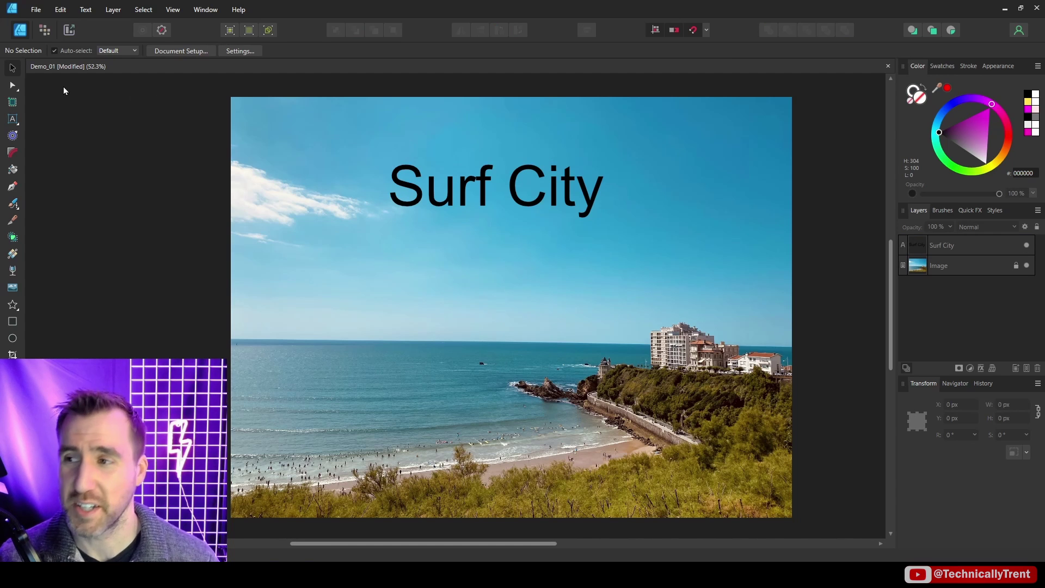
Try enlarging and rotating the Surf City text, and undo the transformations.
click(536, 166)
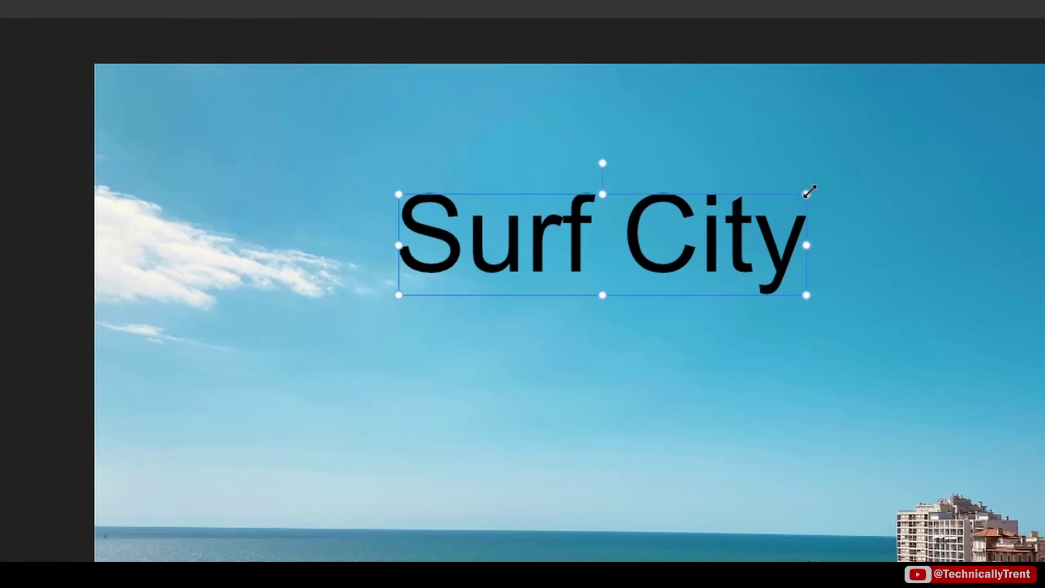
drag(809, 190, 866, 181)
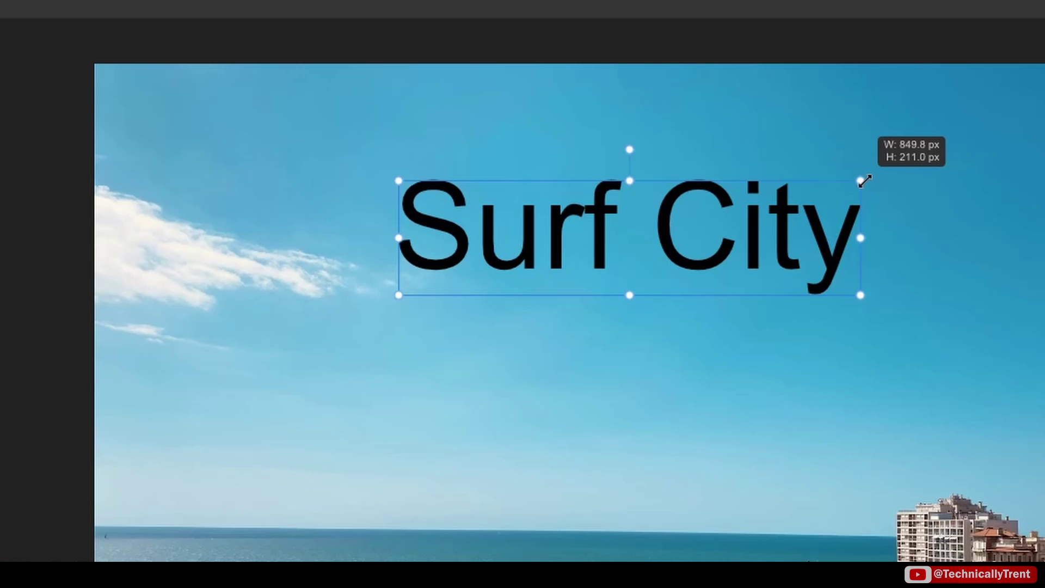
drag(866, 181, 807, 183)
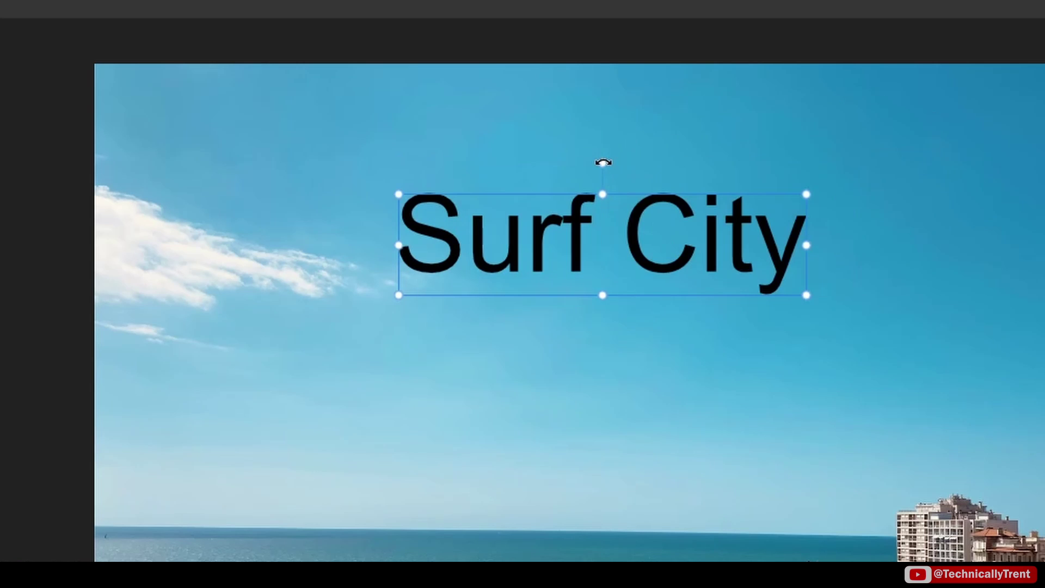
mouse_move(603, 162)
mouse_down()
mouse_move(644, 205)
mouse_move(620, 165)
mouse_move(562, 164)
mouse_move(606, 166)
mouse_up()
drag(611, 183, 651, 197)
key(ctrl+z)
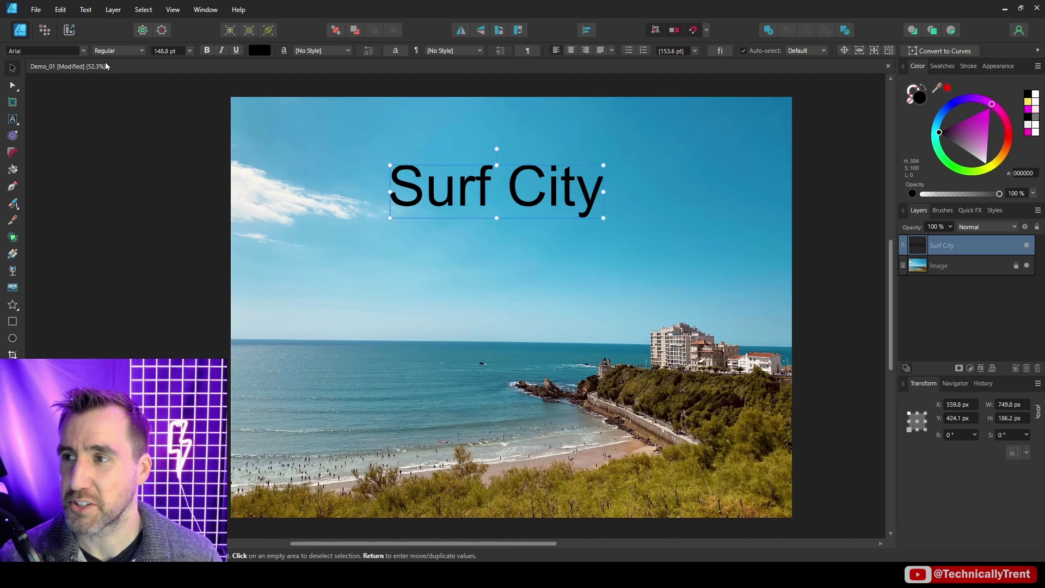
Preview different font families on the Surf City text, such as Algerian, Arial and Bookman Old Style.
click(84, 50)
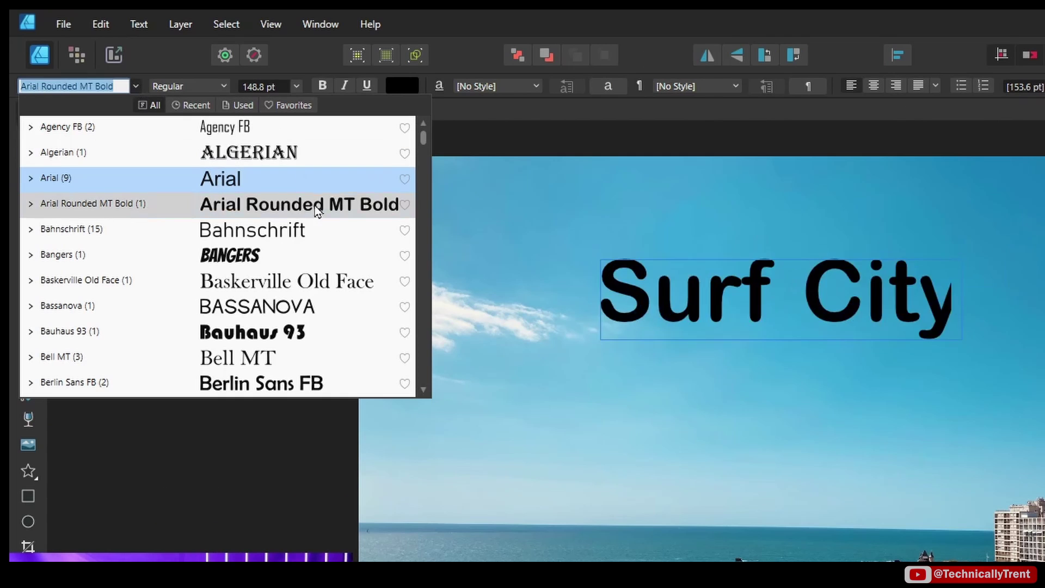
click(211, 197)
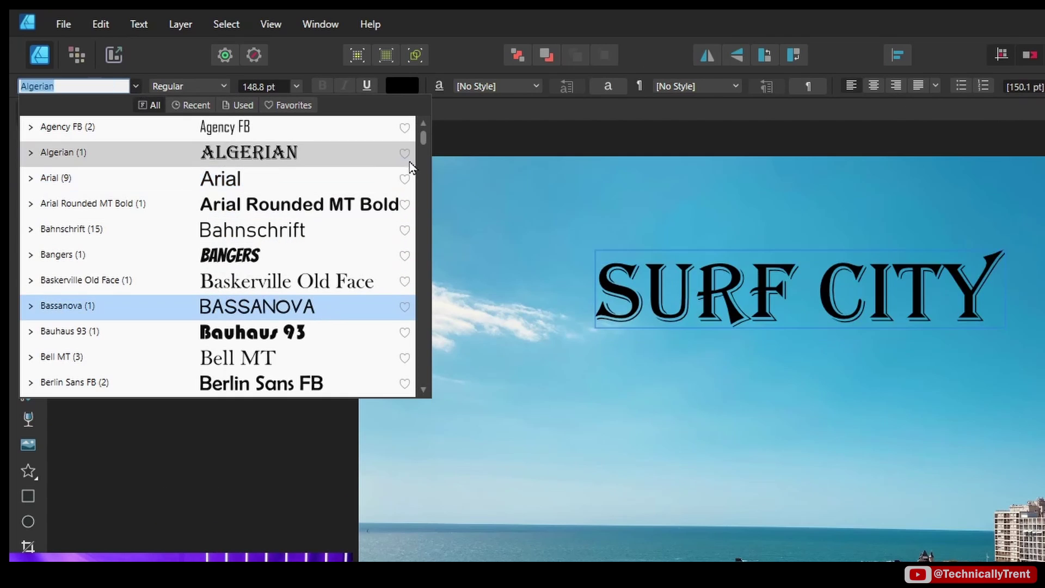
click(410, 161)
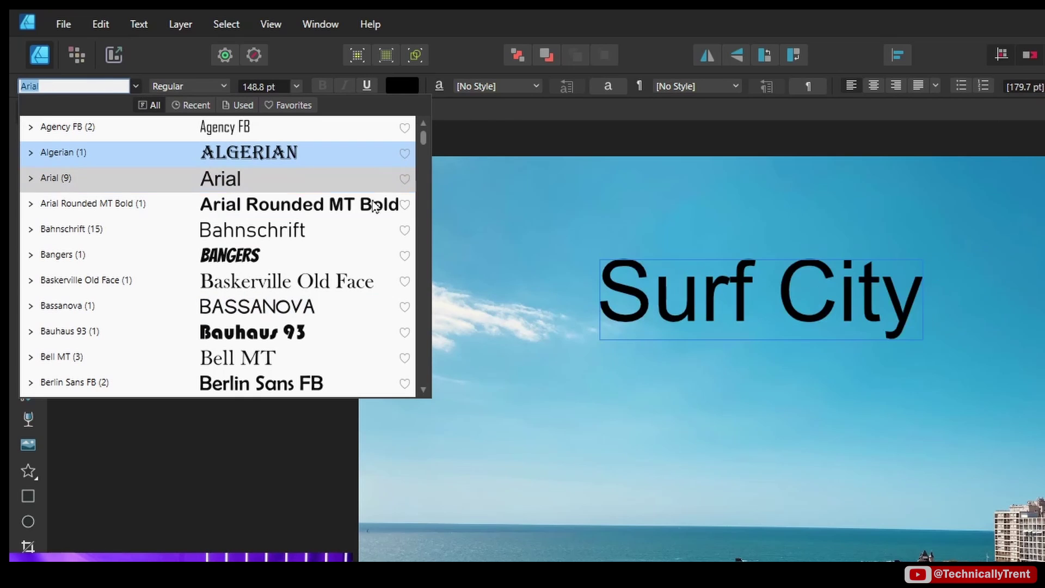
drag(424, 136, 425, 155)
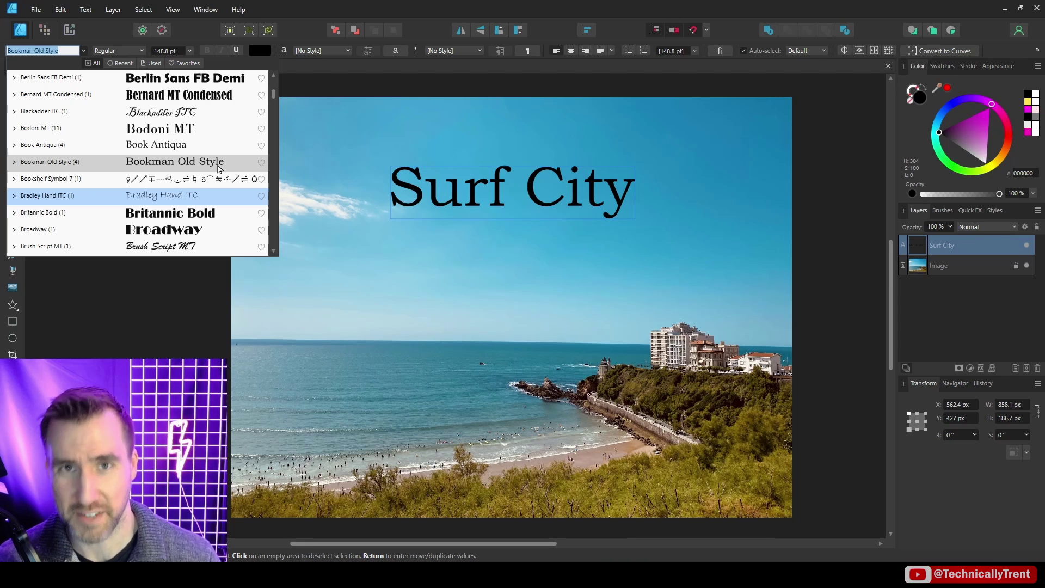
Set the Surf City text to the Bangers font and enlarge it to about 222.3 pt.
click(84, 50)
click(84, 51)
text(Bangers)
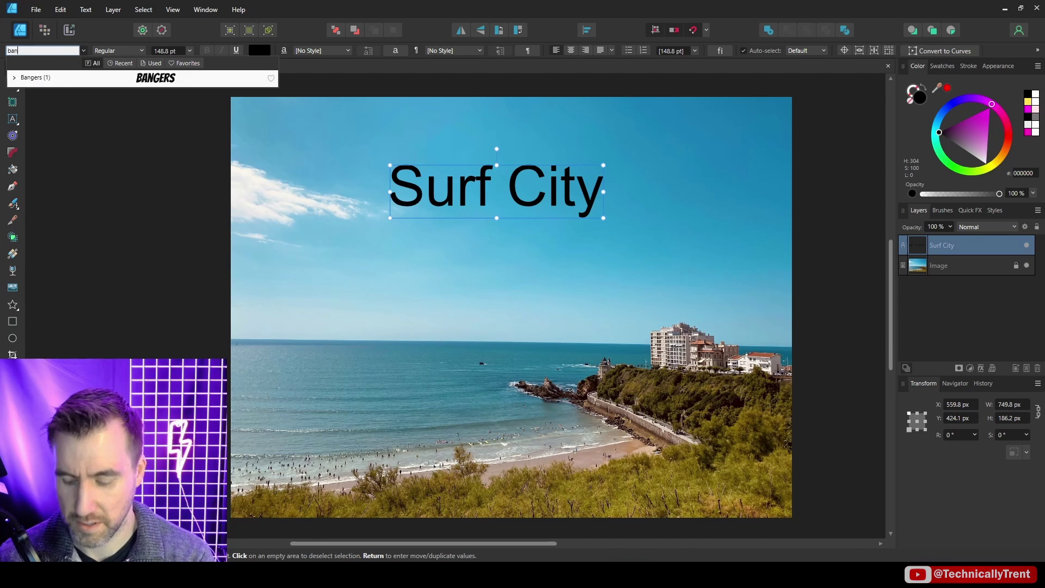
key(Return)
drag(572, 209, 656, 227)
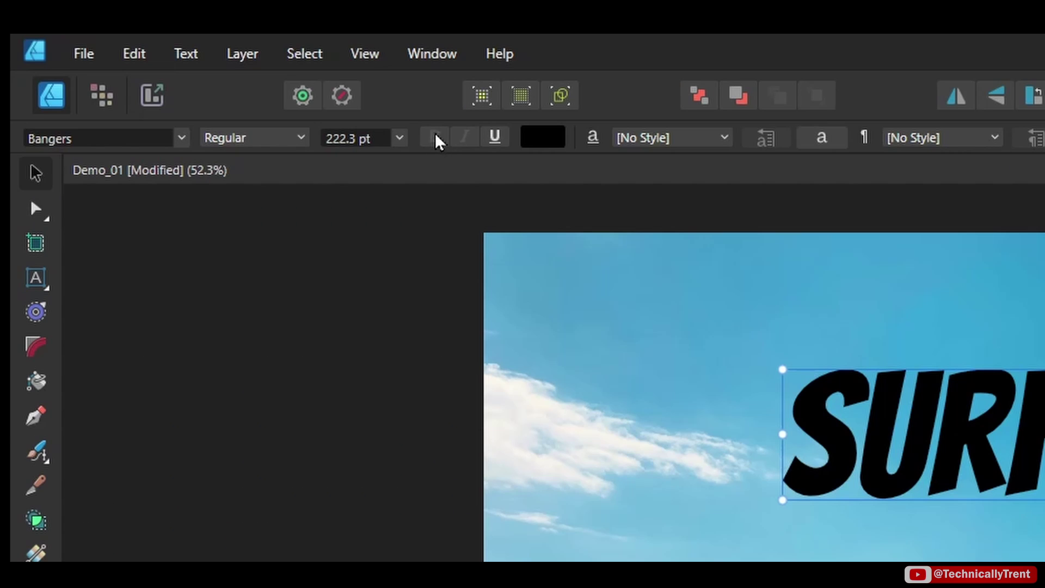
Switch the Surf City text to Arial and try the bold and italic styles.
click(182, 138)
text(arial)
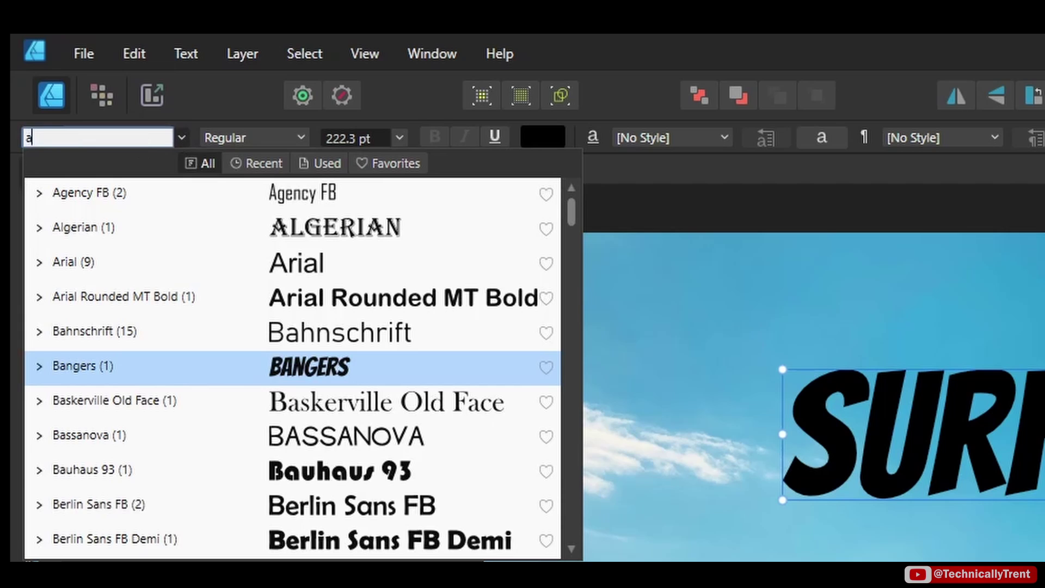
click(326, 191)
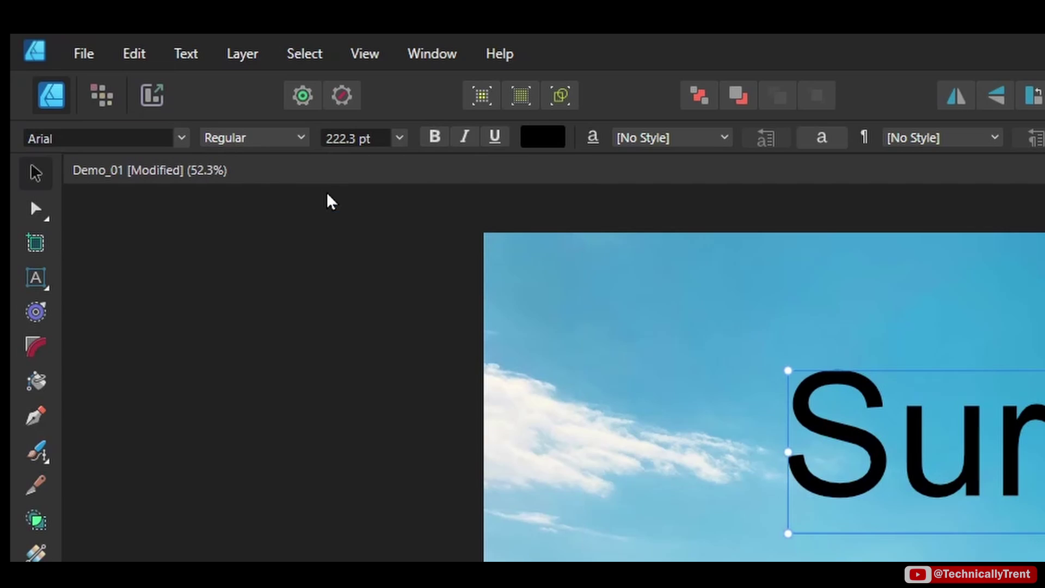
click(434, 137)
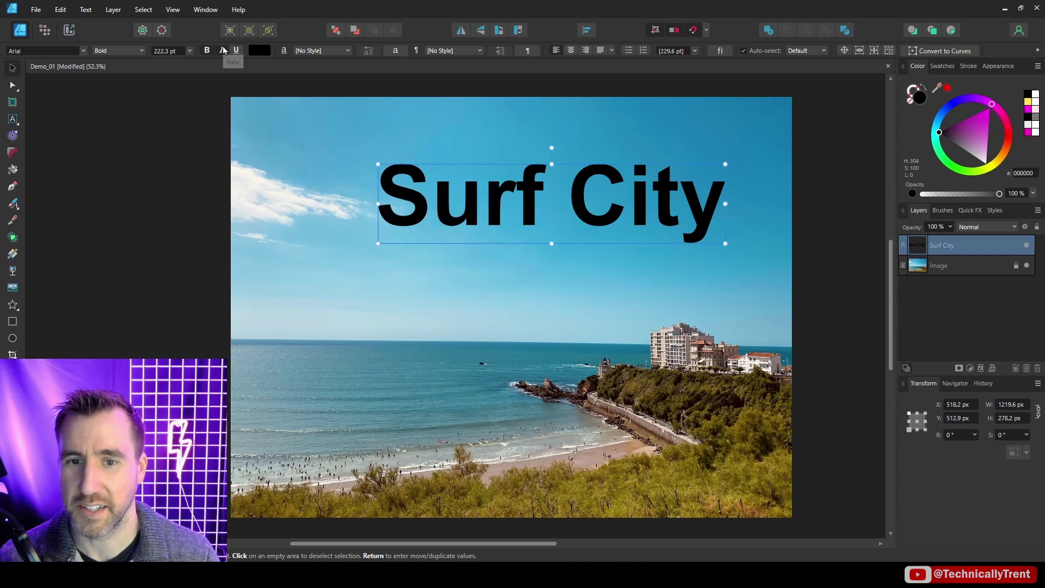
click(223, 50)
Change the Surf City text back to the Bangers font.
click(43, 50)
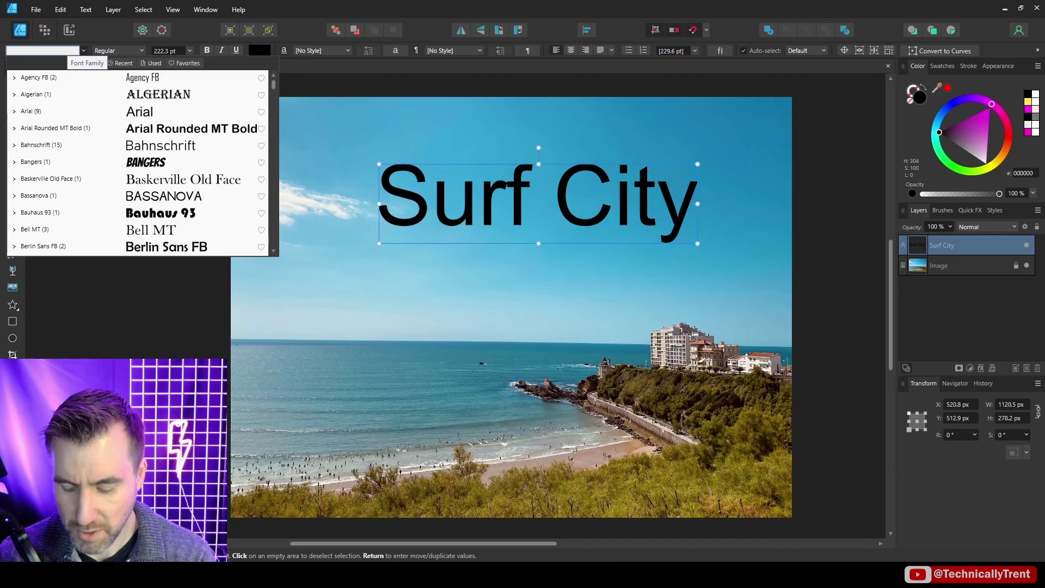
text(Banger)
click(141, 77)
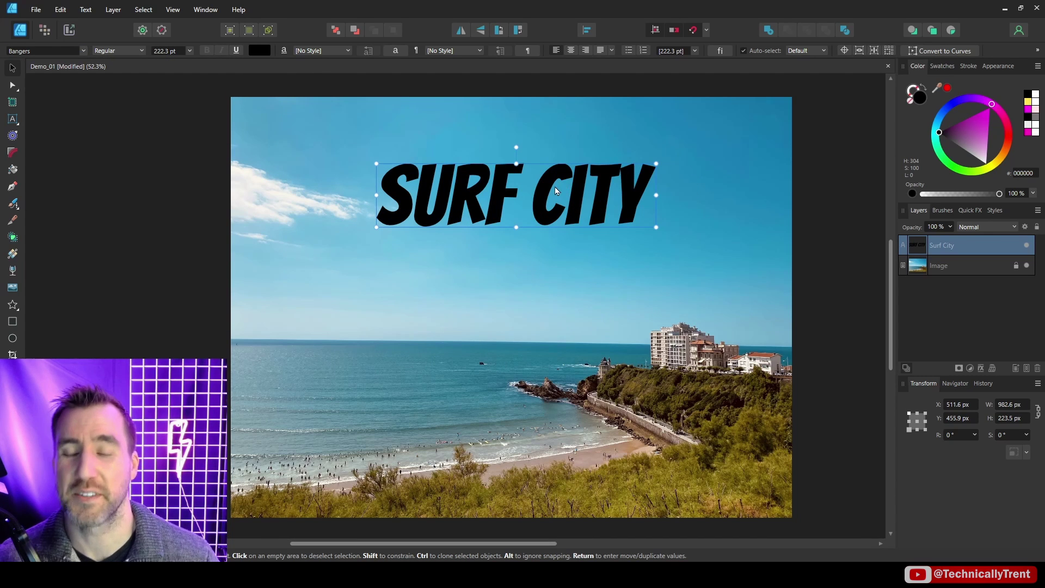
Try a solid line stroke on the Surf City text with an adjusted width.
click(966, 67)
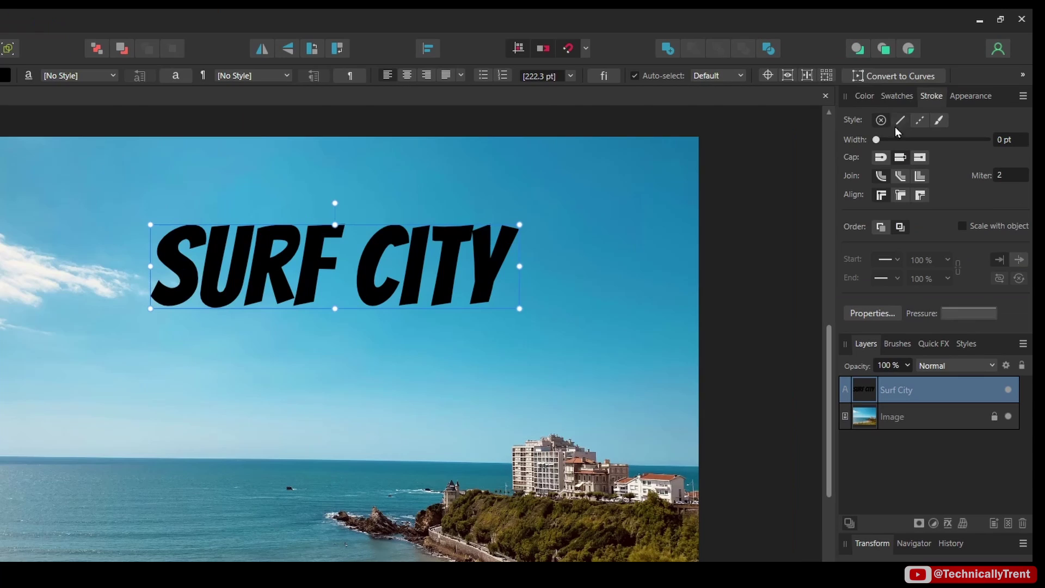
click(900, 121)
mouse_move(897, 139)
mouse_down()
mouse_move(916, 140)
mouse_move(906, 140)
mouse_move(901, 167)
mouse_move(923, 171)
mouse_move(910, 141)
mouse_move(900, 146)
mouse_move(918, 139)
mouse_move(850, 139)
mouse_up()
click(864, 96)
click(931, 96)
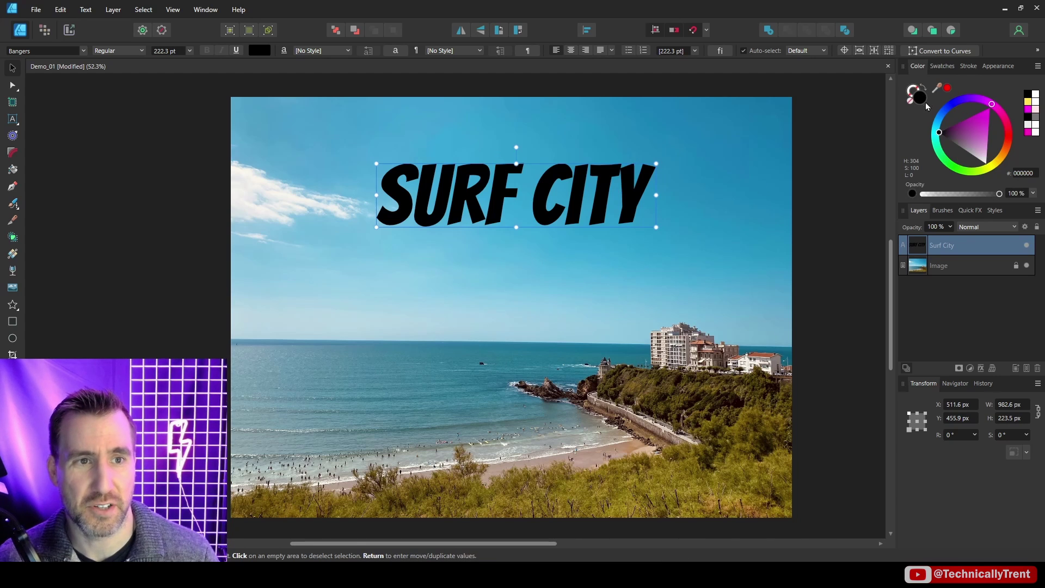
Fill the Surf City text with white (FFFFFF) and move it slightly within the sky.
click(992, 103)
drag(976, 130, 1002, 185)
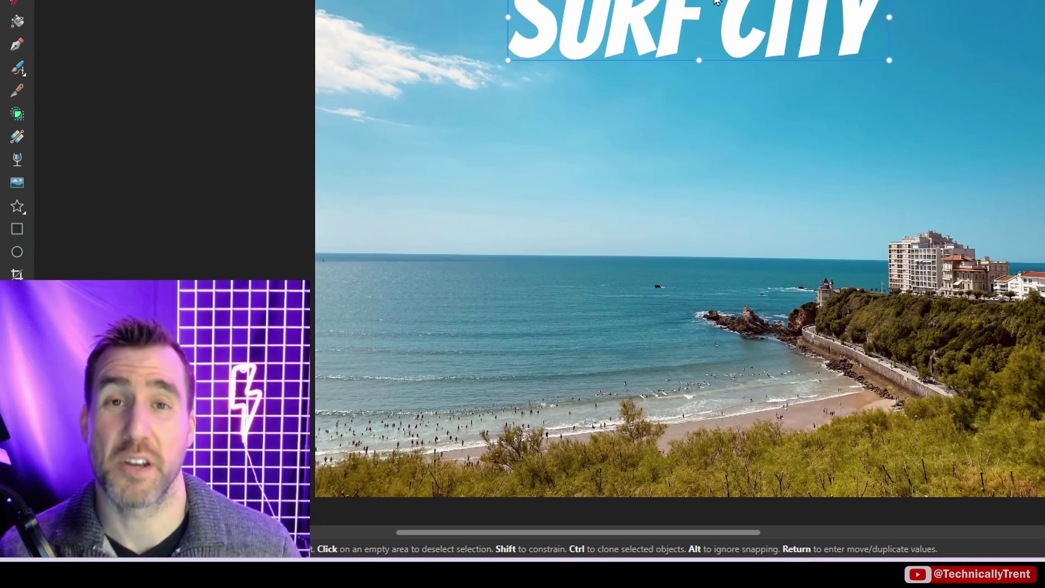
drag(753, 9, 762, 15)
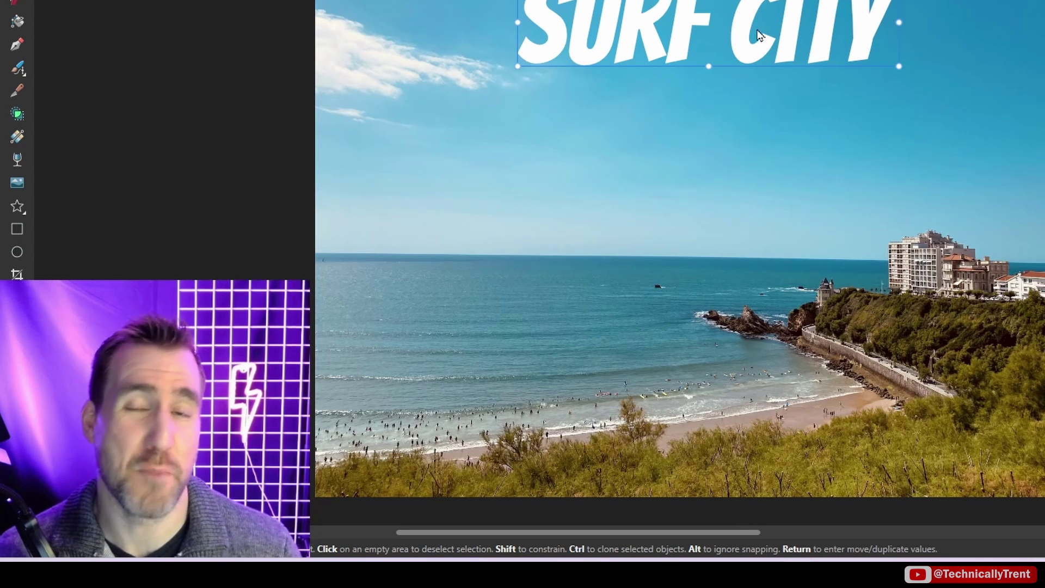
Set only the word "Surf" to the Seawashed Bold font.
double_click(612, 17)
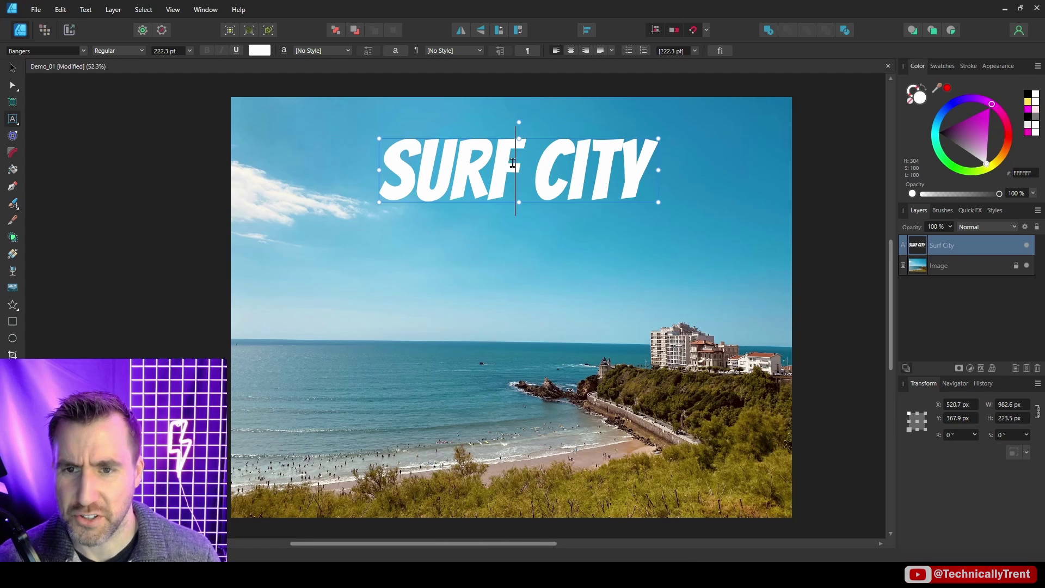
drag(704, 17, 572, 17)
drag(398, 167, 381, 166)
click(40, 51)
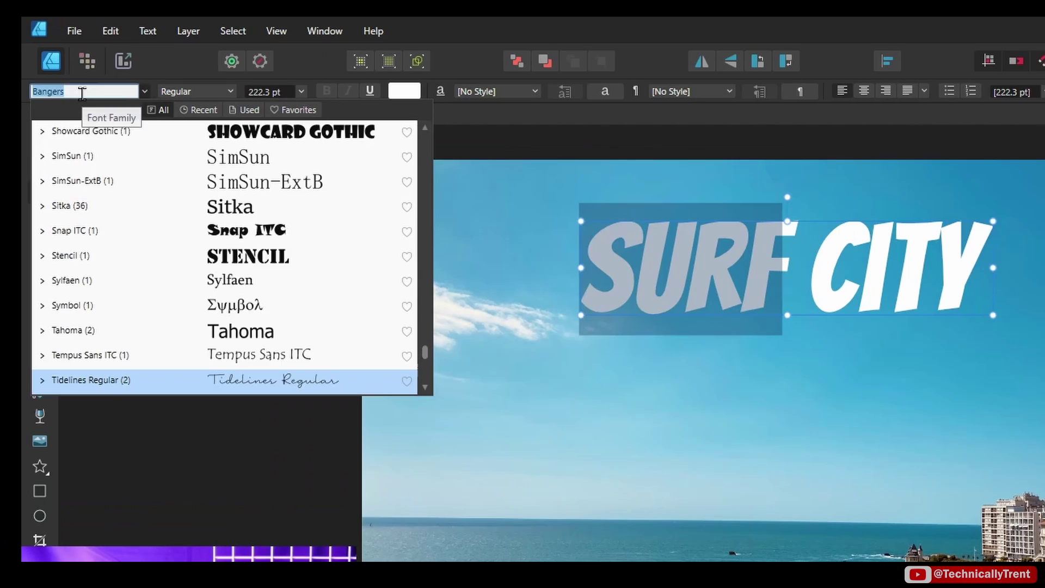
text(seaw)
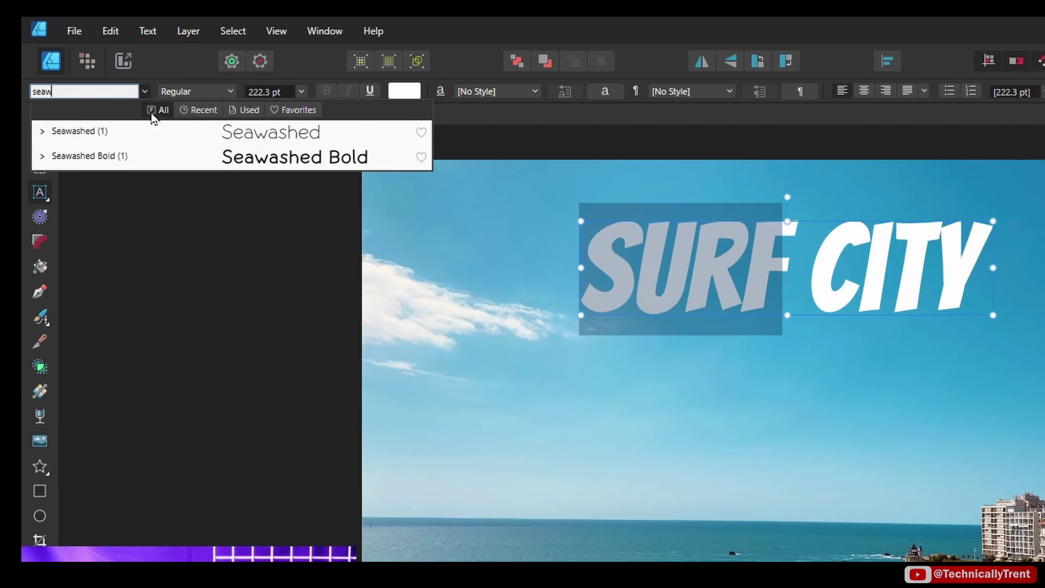
click(164, 157)
Set the word "City" to the Tidelines Regular font.
drag(842, 265, 1012, 267)
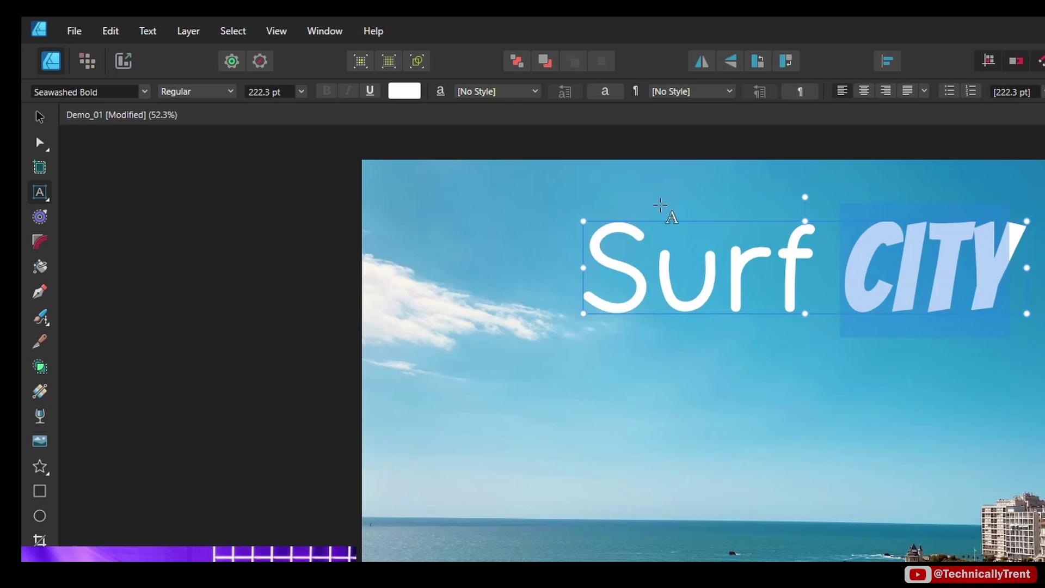
click(85, 92)
text(tid)
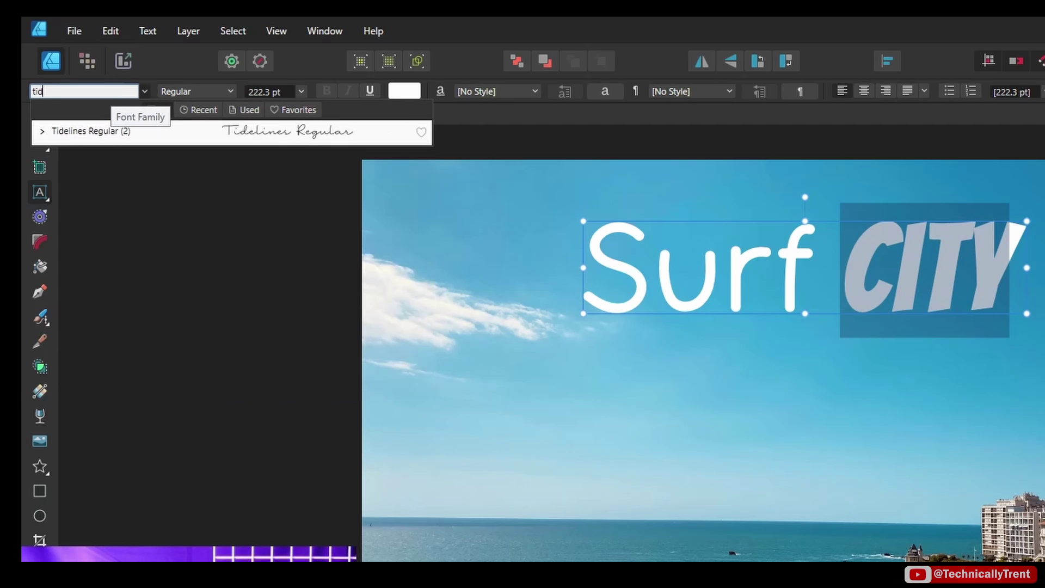
click(266, 131)
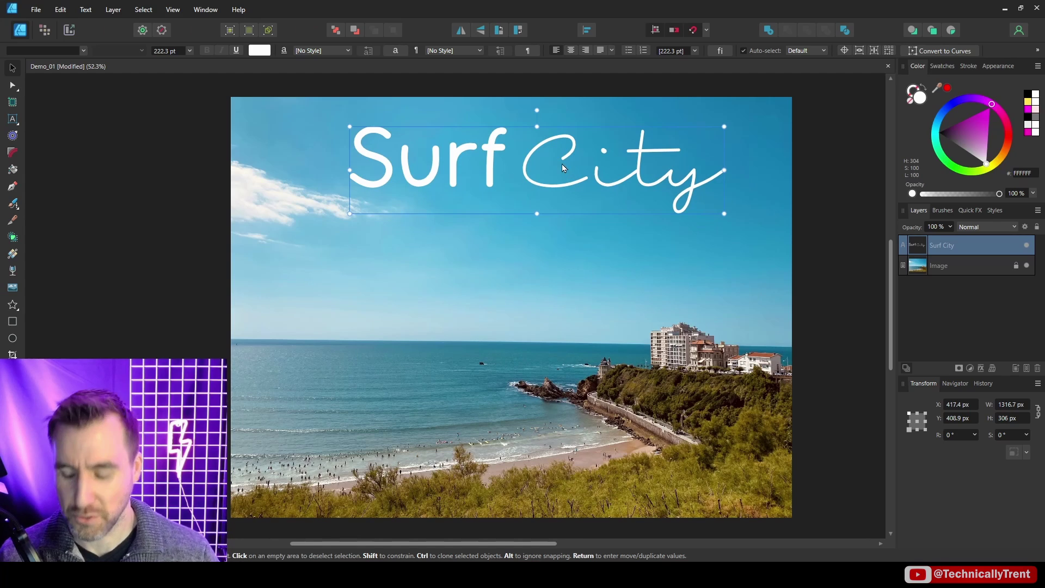
Duplicate the Surf City text directly below the original.
drag(554, 163, 547, 267)
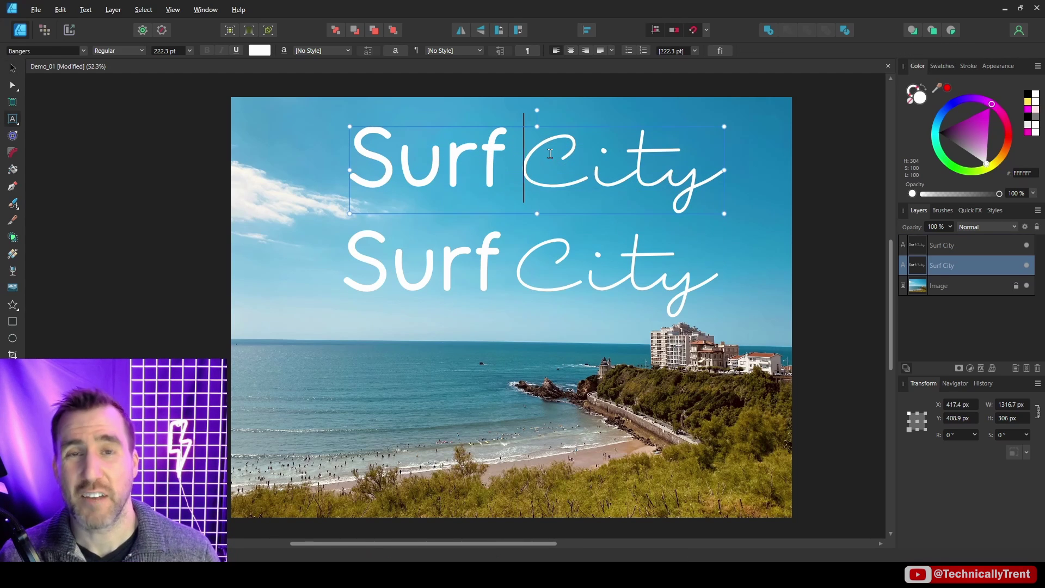
Delete the word "City" from the upper Surf City text, leaving only "Surf".
double_click(522, 158)
drag(513, 161, 695, 174)
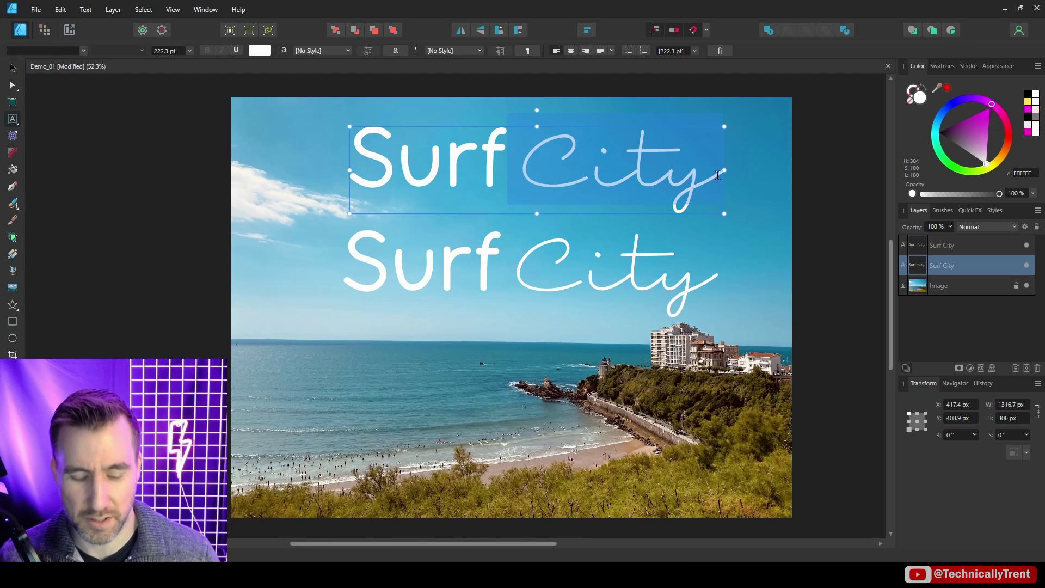
key(Delete)
Delete the word "Surf" from the lower Surf City copy, leaving only "City", and clear the selection.
click(536, 291)
double_click(515, 282)
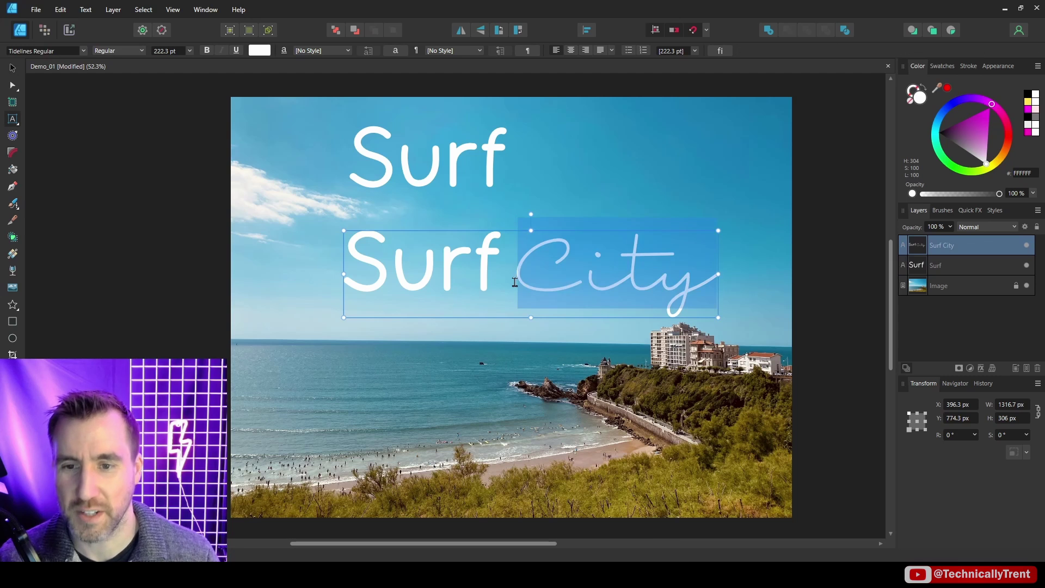
drag(515, 281, 298, 265)
key(BackSpace)
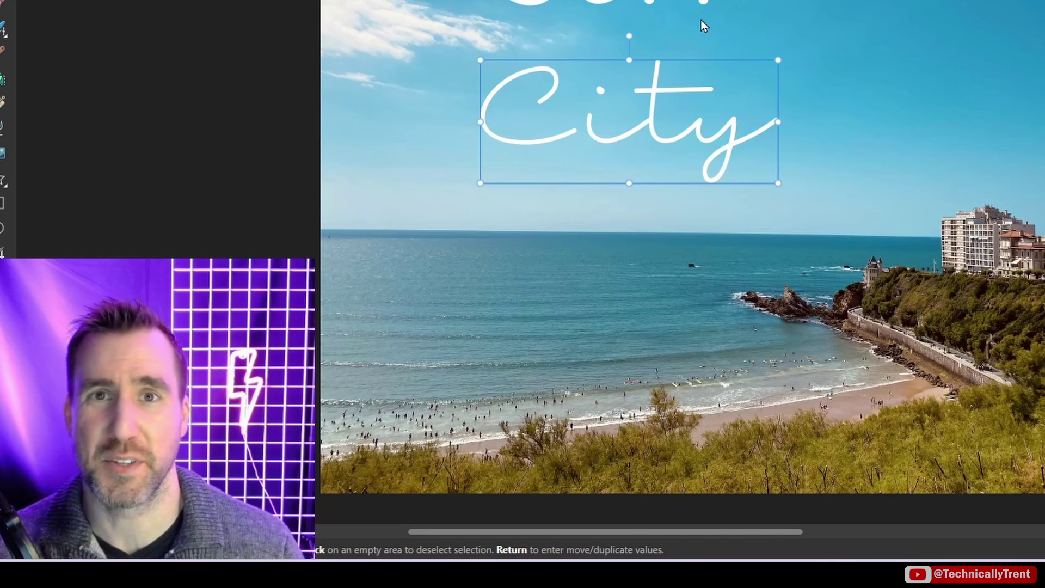
click(687, 4)
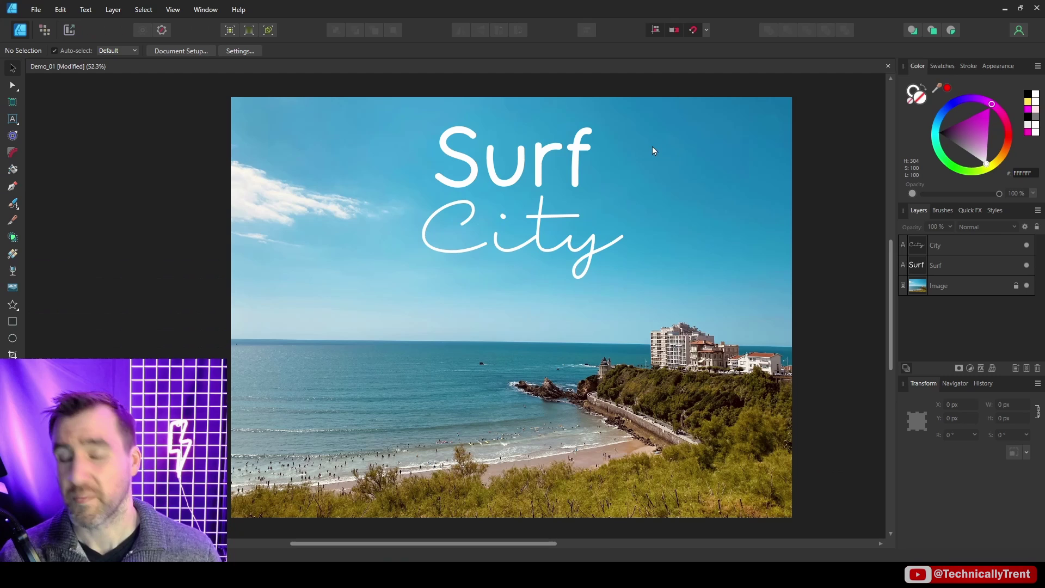
Open the Glyph Browser for the City text and look through the available Tidelines Regular glyphs.
click(572, 165)
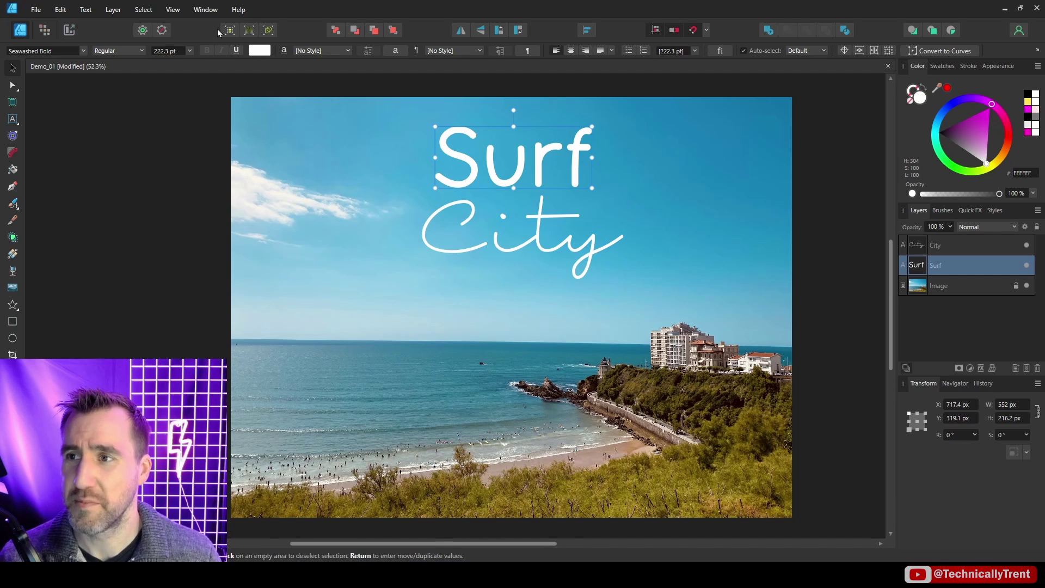
click(204, 10)
mouse_move(250, 250)
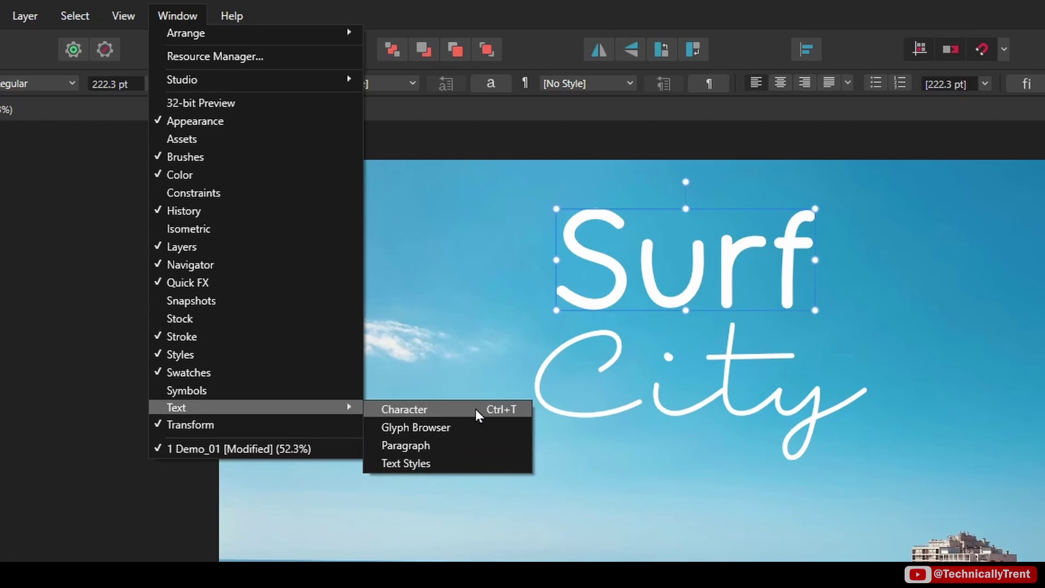
click(440, 429)
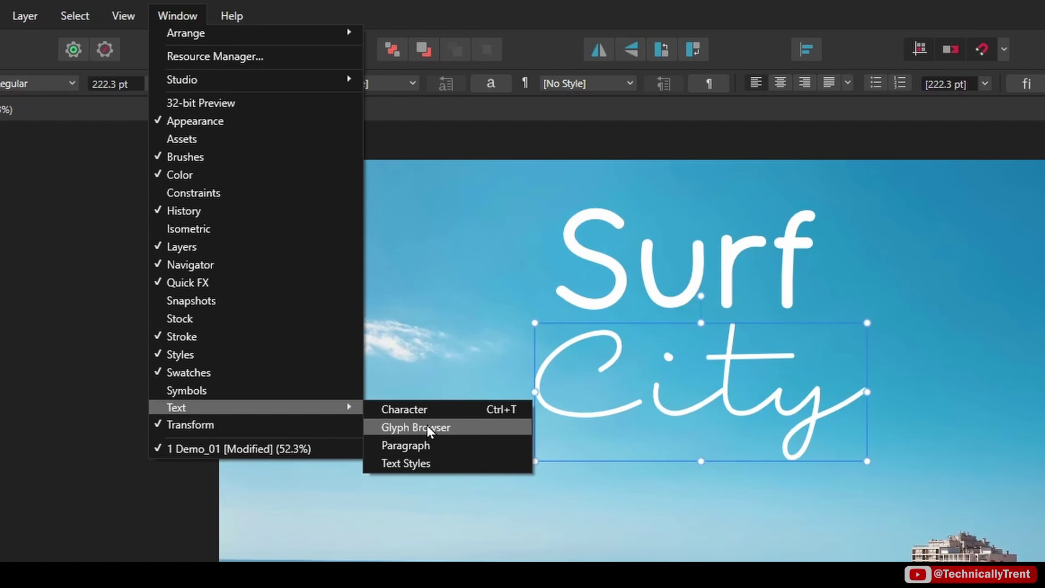
click(428, 429)
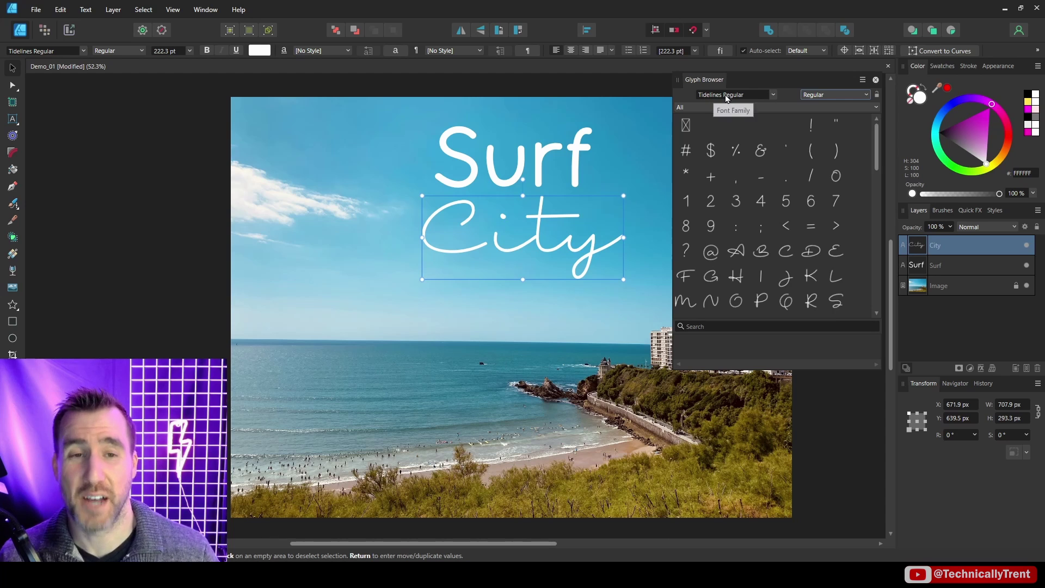
drag(877, 133, 878, 210)
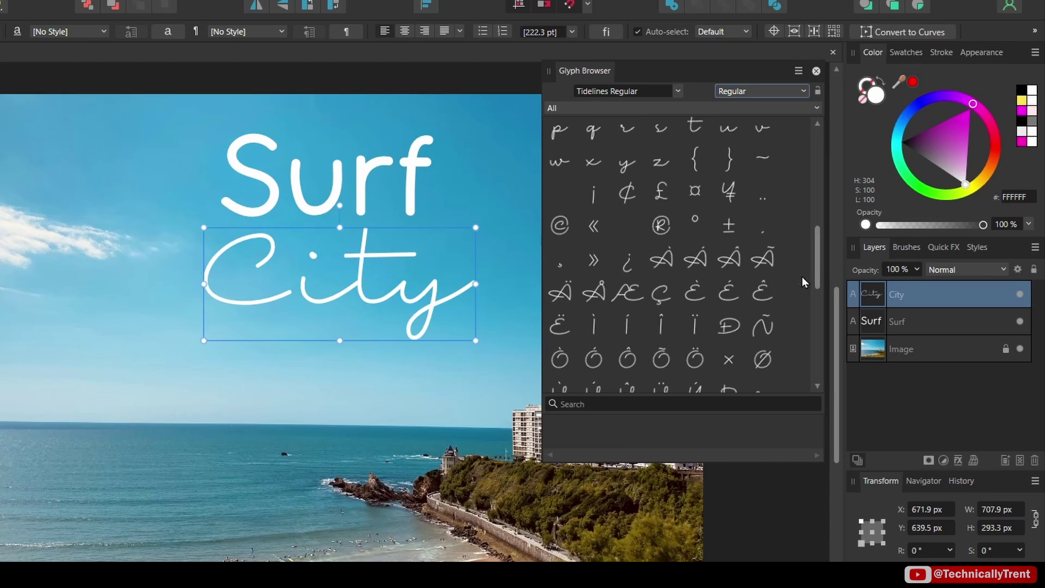
scroll(623, 249, down, 1)
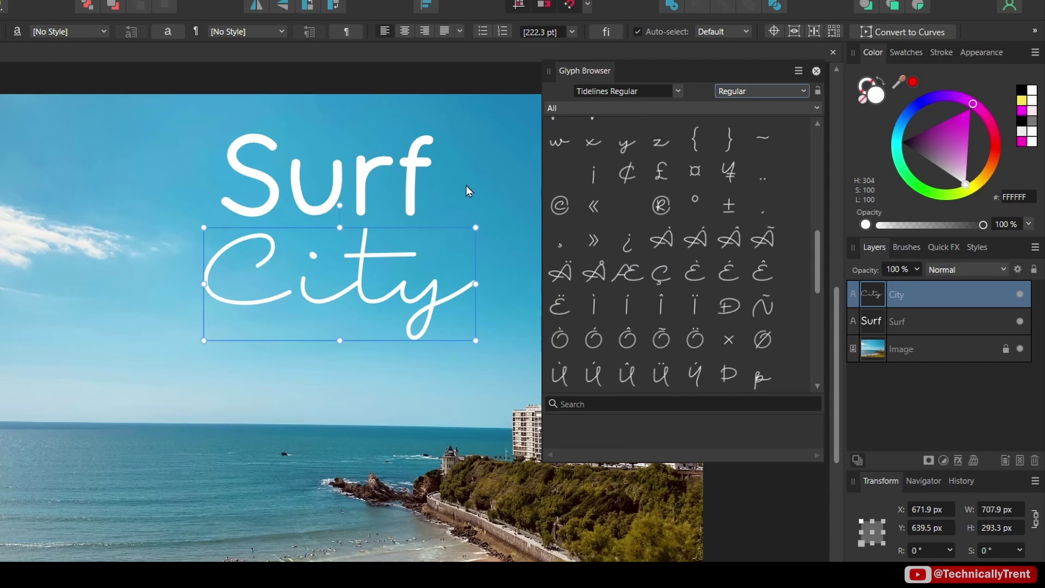
Insert the © and £ glyphs from the Glyph Browser at the end of the City text.
double_click(451, 295)
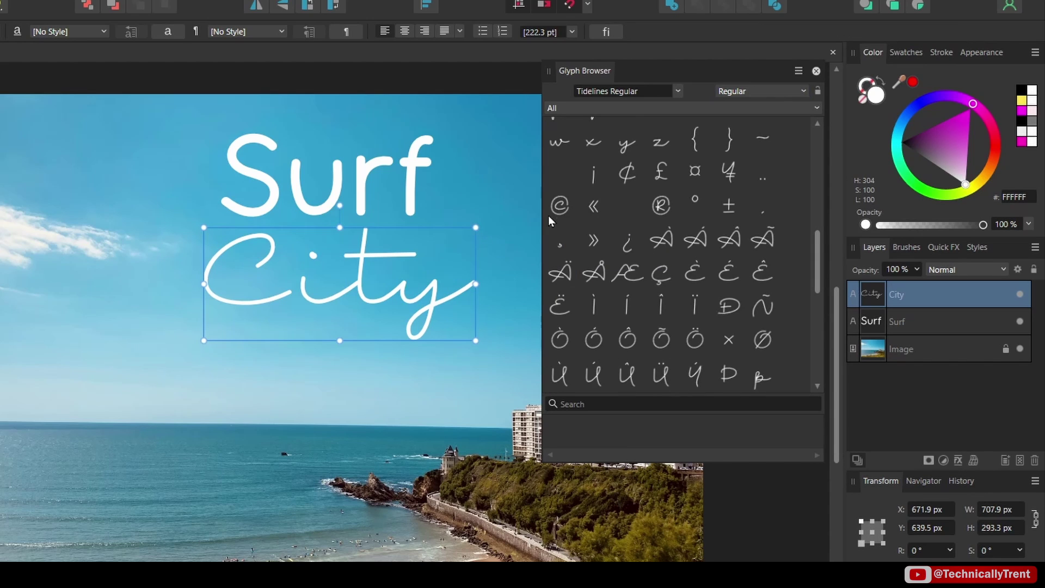
double_click(559, 205)
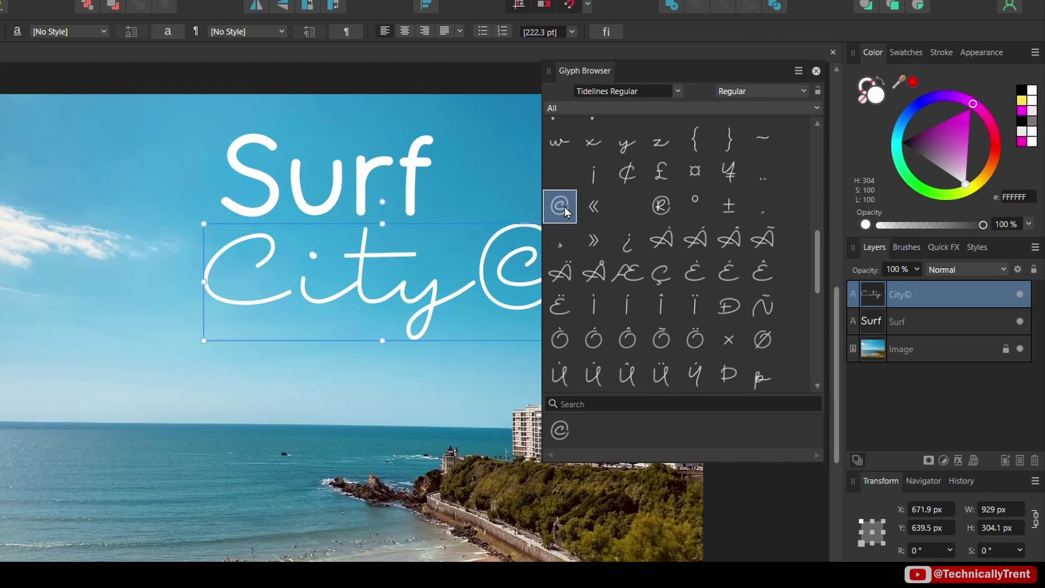
key(Escape)
double_click(459, 267)
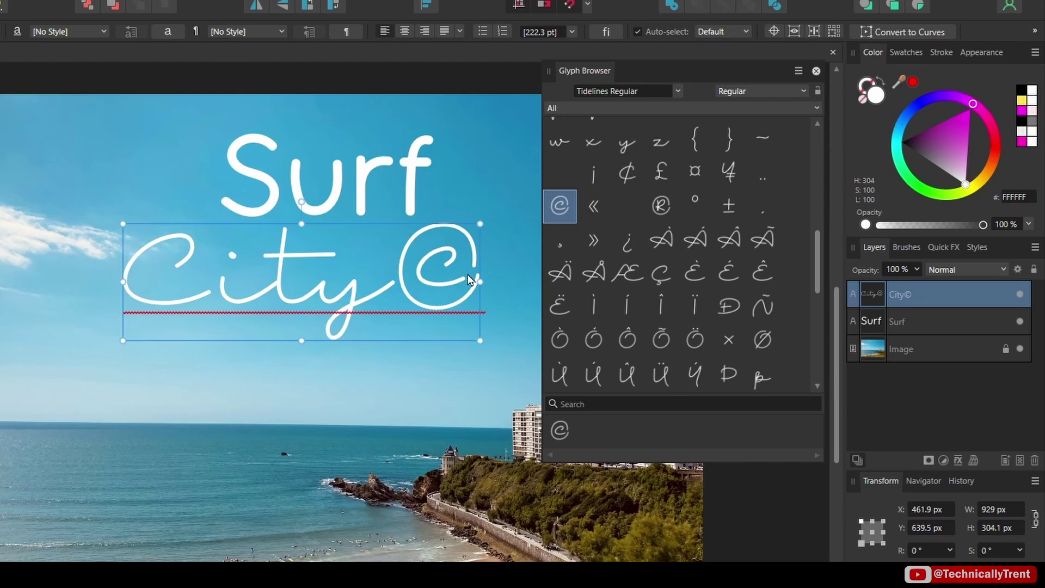
double_click(662, 172)
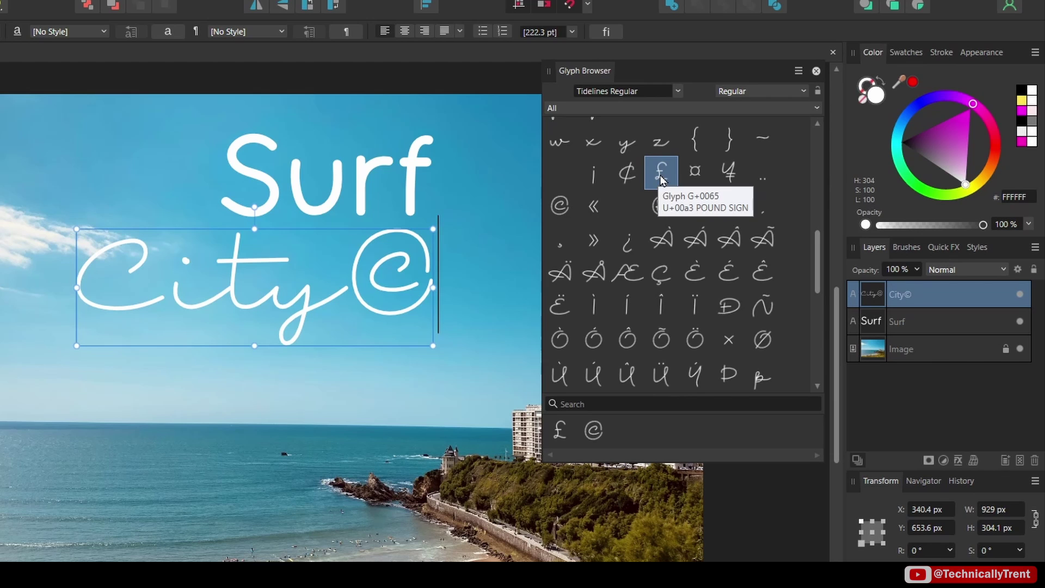
double_click(661, 180)
Delete the © and £ glyphs from the City text and look at the font's ligature glyphs.
drag(500, 279, 363, 276)
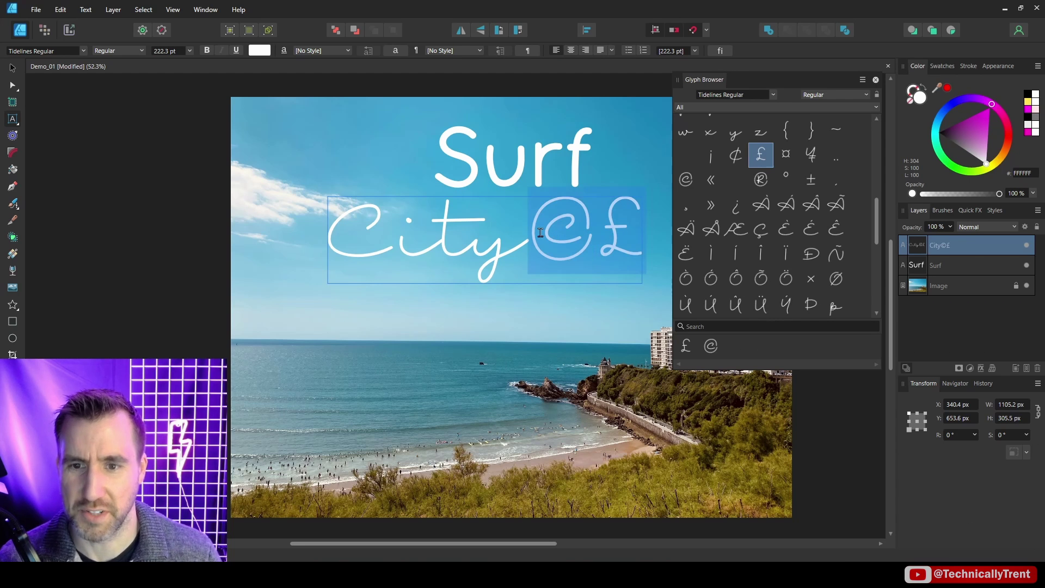
key(BackSpace)
scroll(826, 254, down, 5)
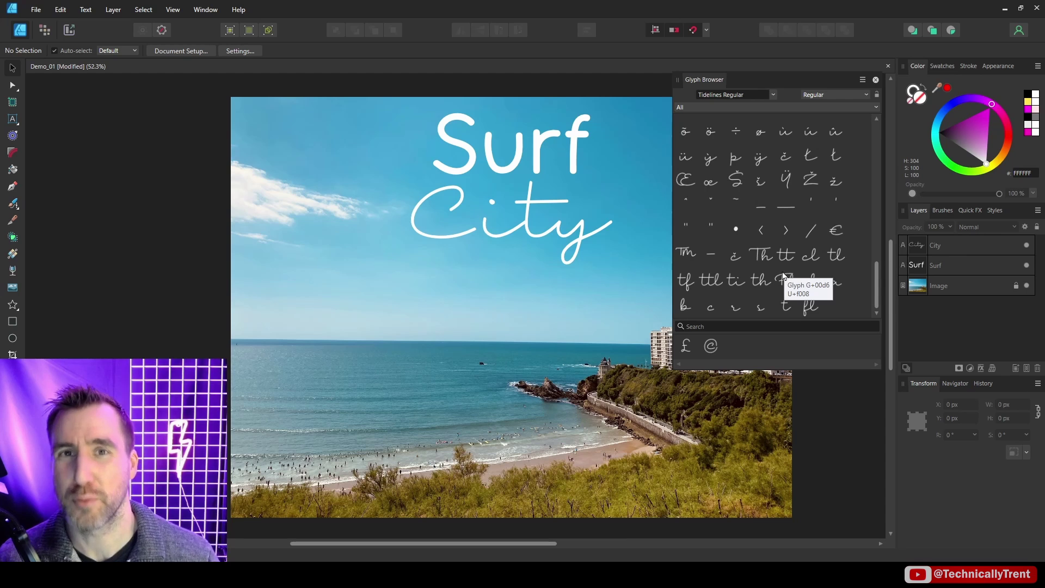
Duplicate the City text below the original, replace its wording with "Florida" and pick out the Fl ligature glyph.
click(608, 221)
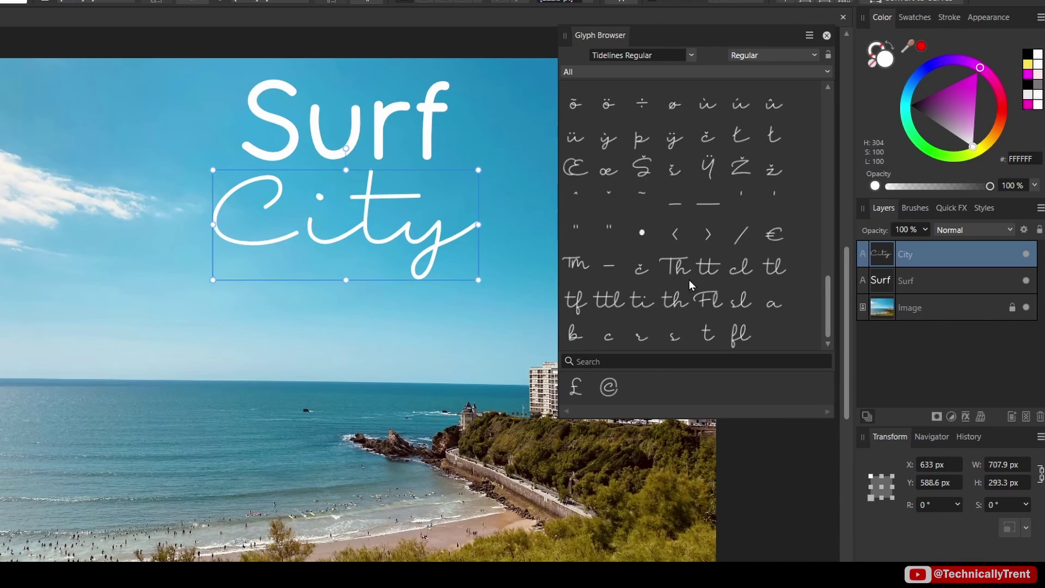
drag(391, 229, 301, 328)
double_click(273, 314)
text(Florida)
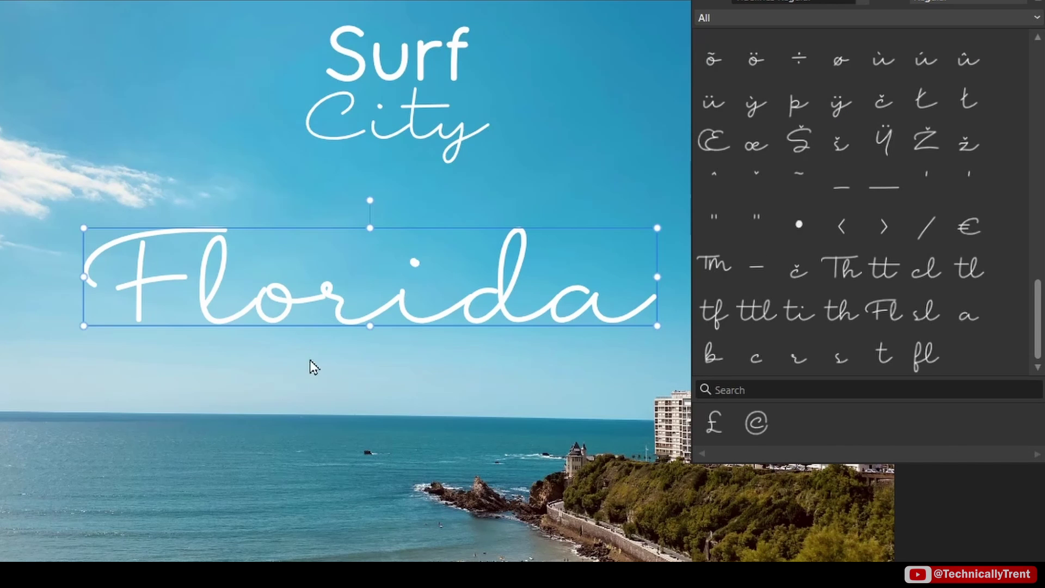
click(883, 320)
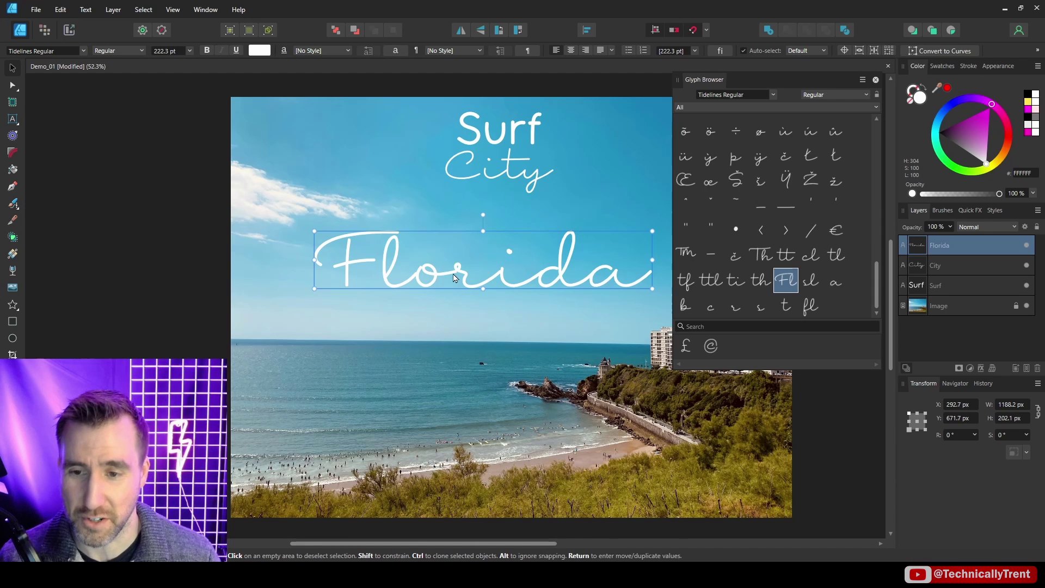
Duplicate the Florida text lower down, reduce the copy to "F" and add "lorida" as a separate text beside it.
drag(447, 276, 427, 339)
key(t)
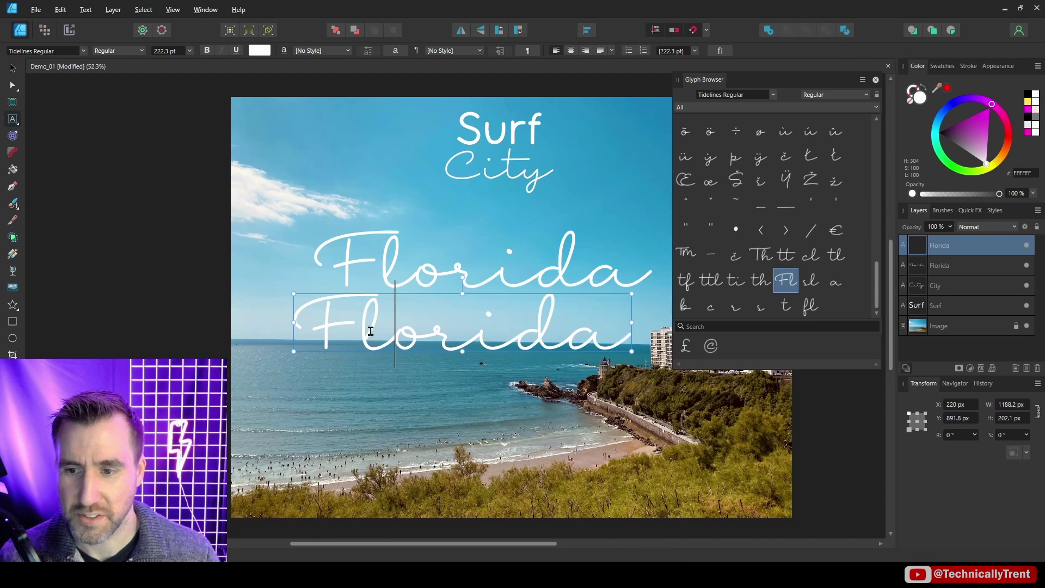
drag(363, 326, 631, 342)
key(BackSpace)
click(387, 349)
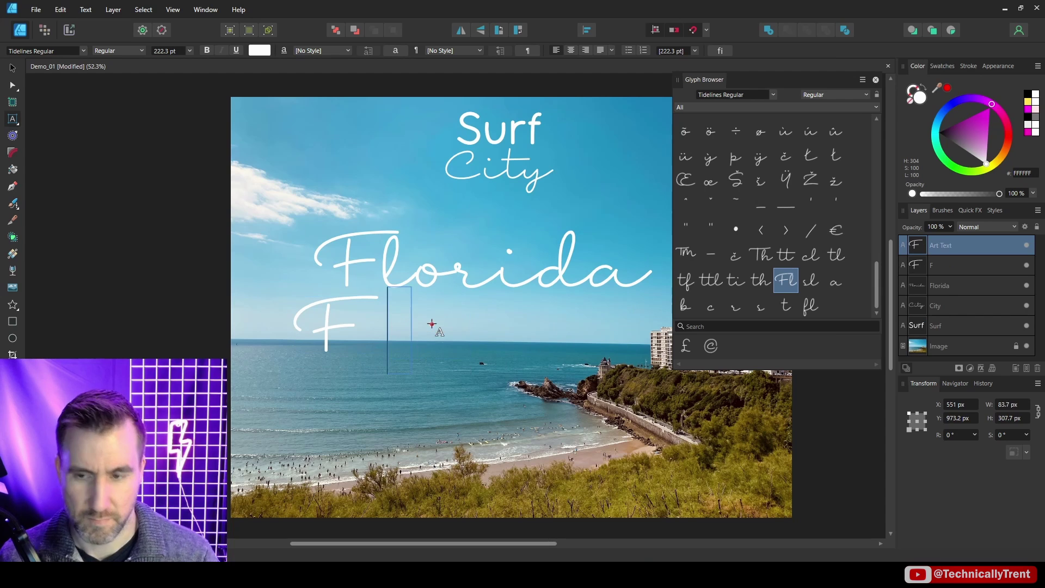
text(lorida)
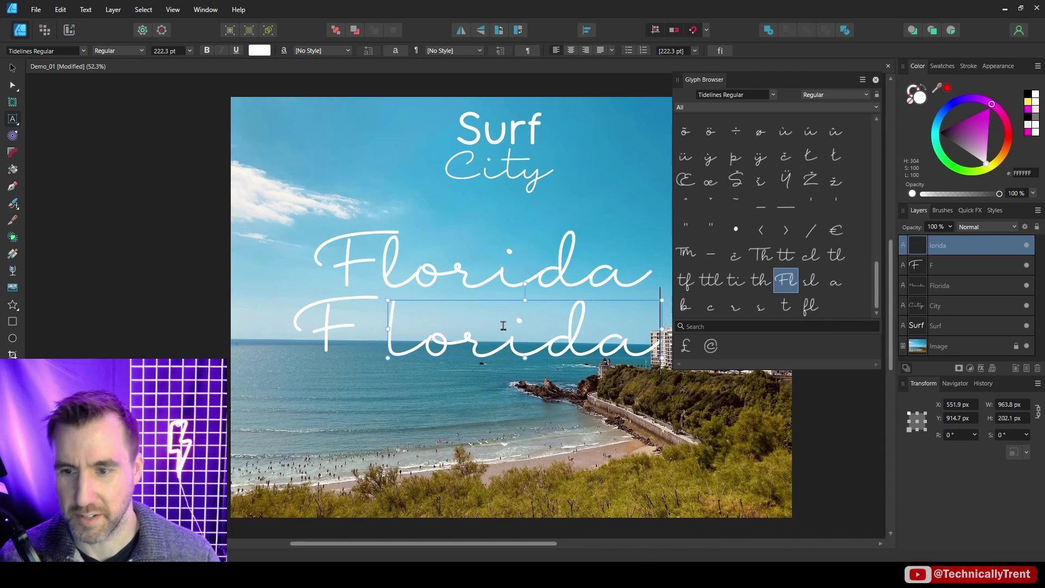
key(Escape)
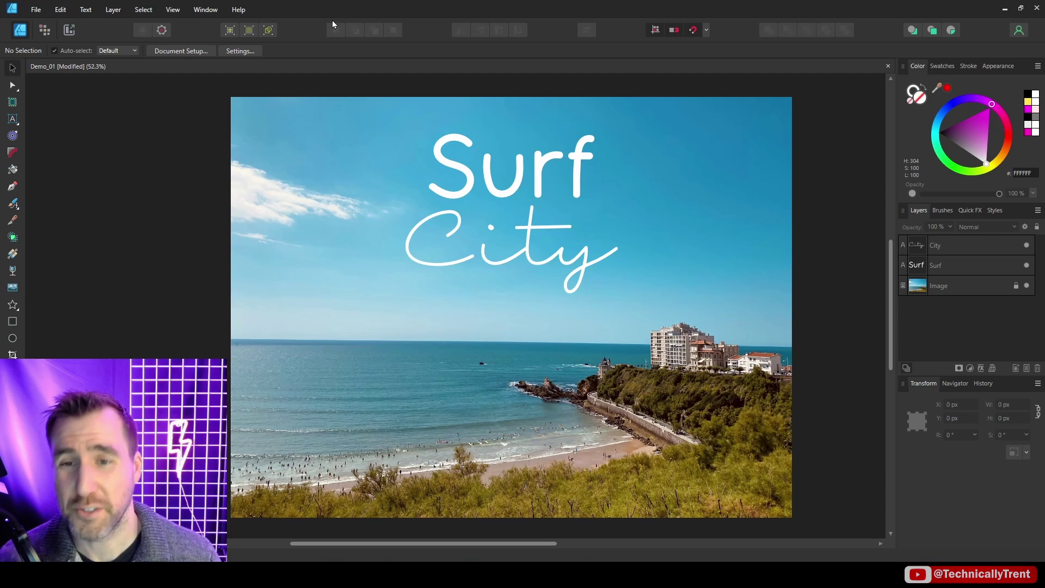
Open the Character panel and select the Surf text.
click(205, 9)
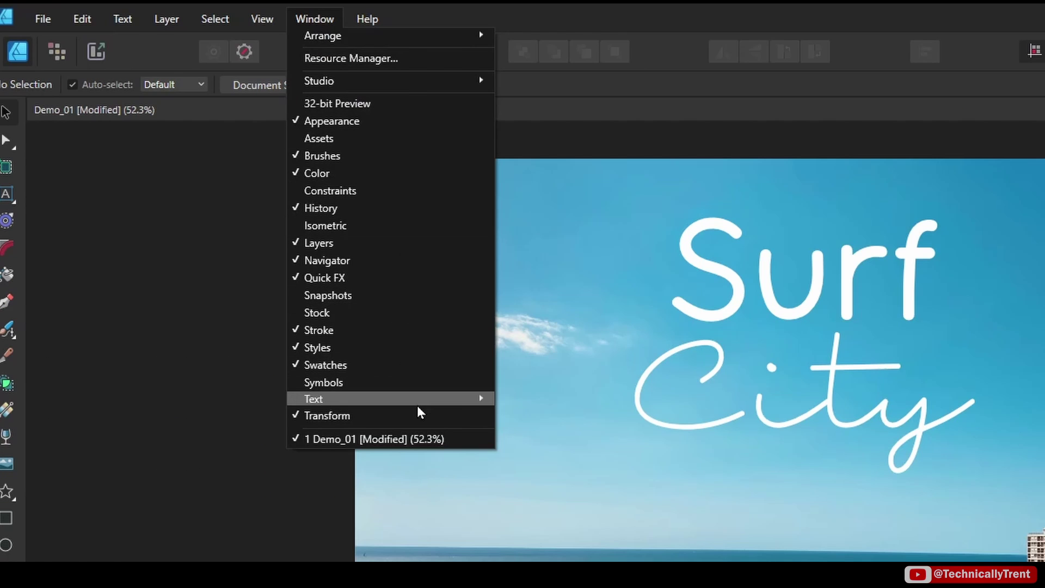
mouse_move(420, 400)
click(554, 401)
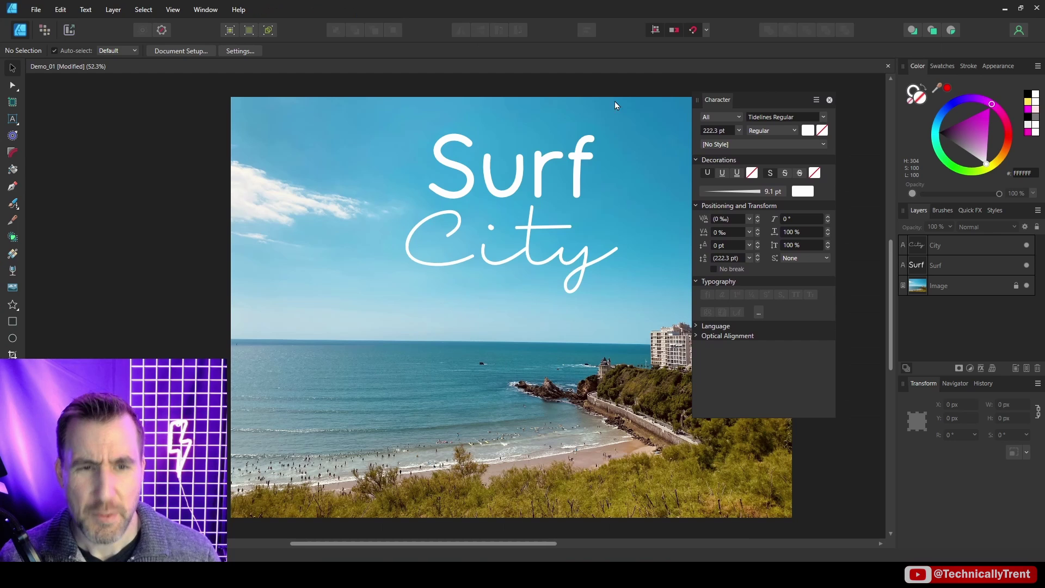
click(553, 165)
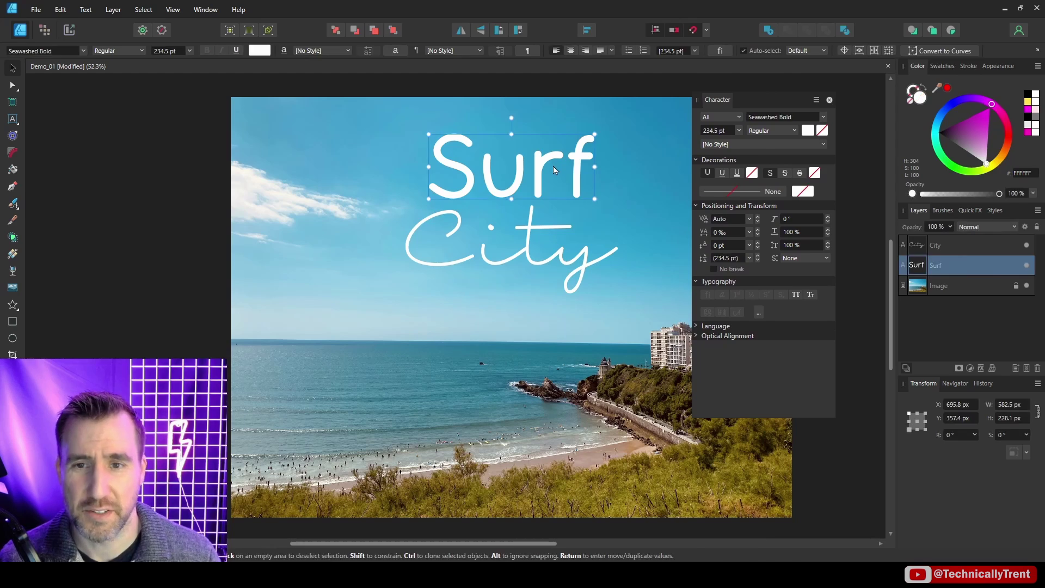
Try single and double underline and single and double strikethrough on the Surf text, ending with no strikethrough.
click(722, 173)
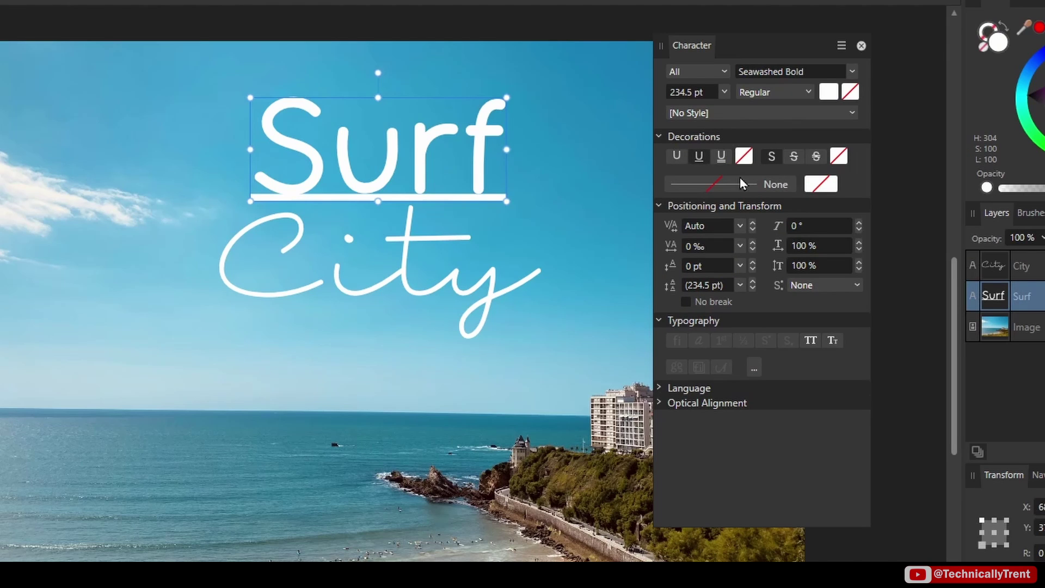
click(722, 157)
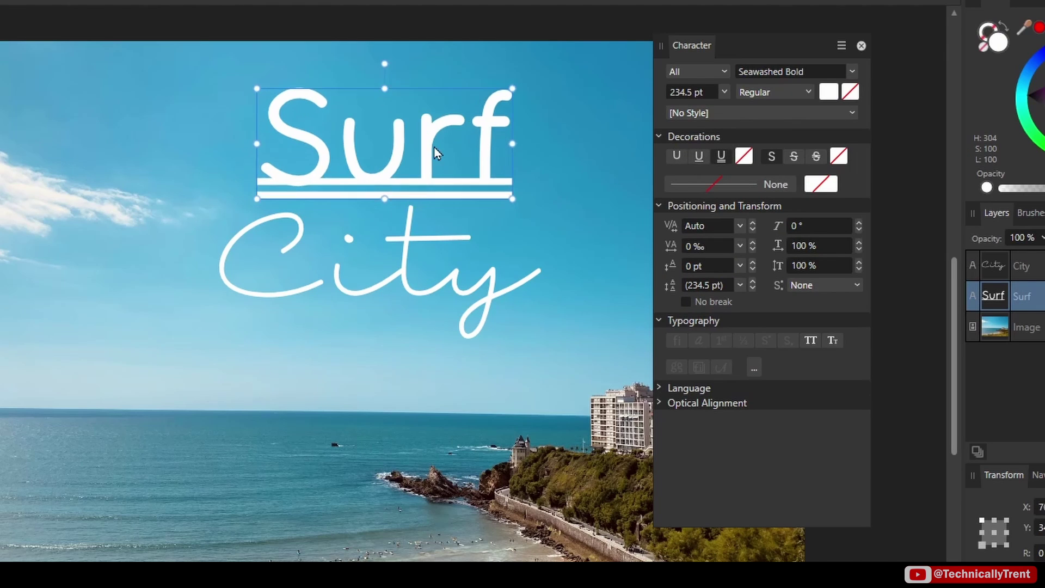
click(794, 156)
click(815, 158)
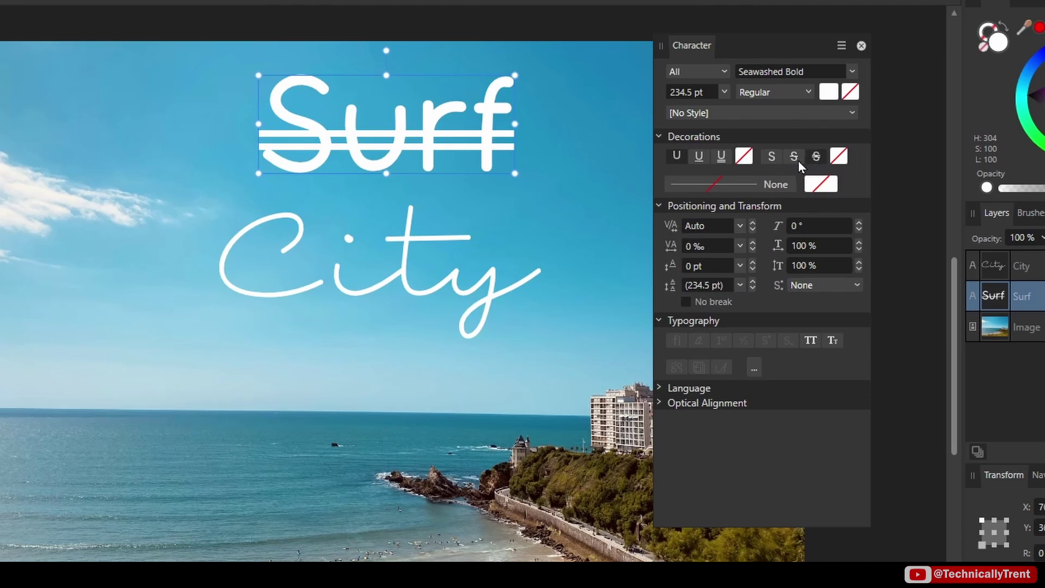
click(771, 156)
Try adjusting the kerning between the "C" and "i" of the City text.
key(alt+])
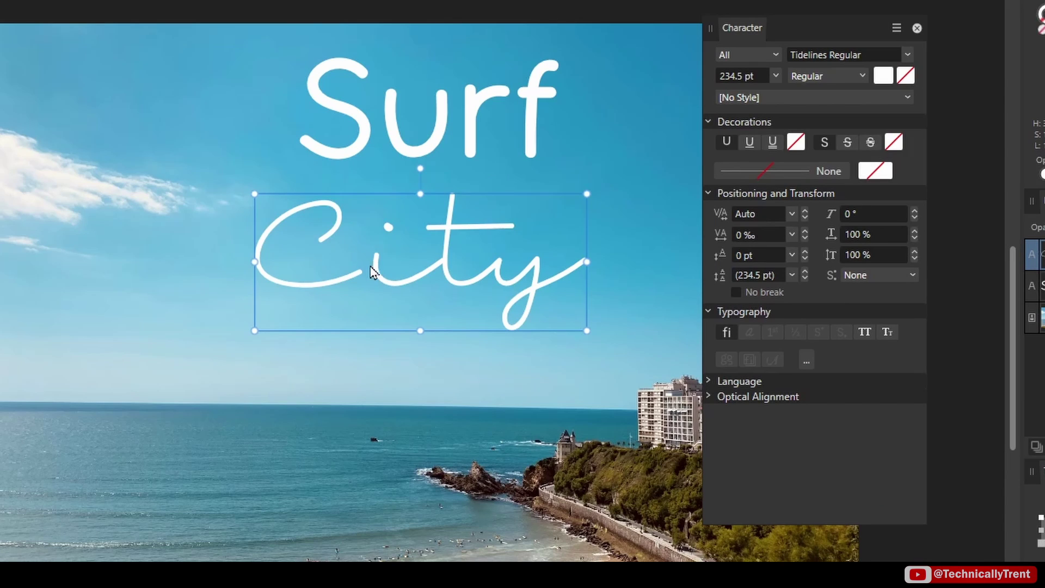
double_click(370, 266)
click(372, 270)
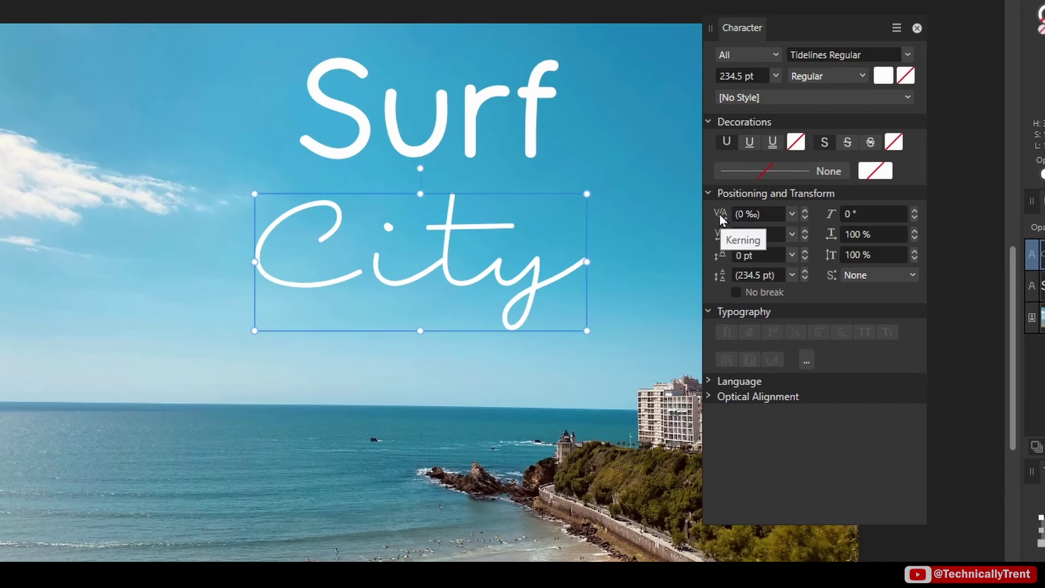
drag(719, 214, 676, 214)
key(Escape)
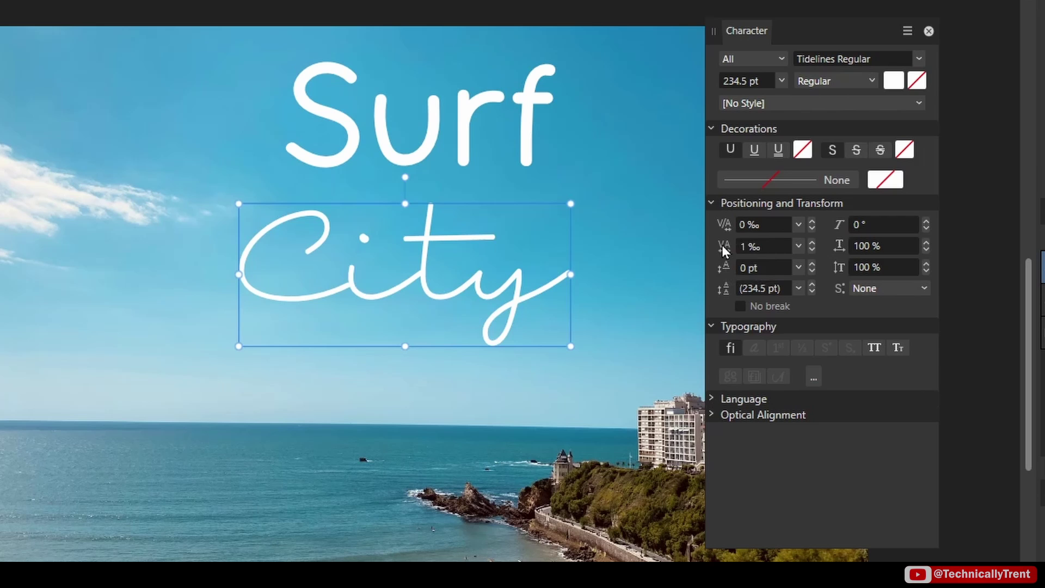
Try different tracking values on the whole City text and return it to 0 ‰.
drag(702, 231, 762, 237)
drag(821, 253, 729, 235)
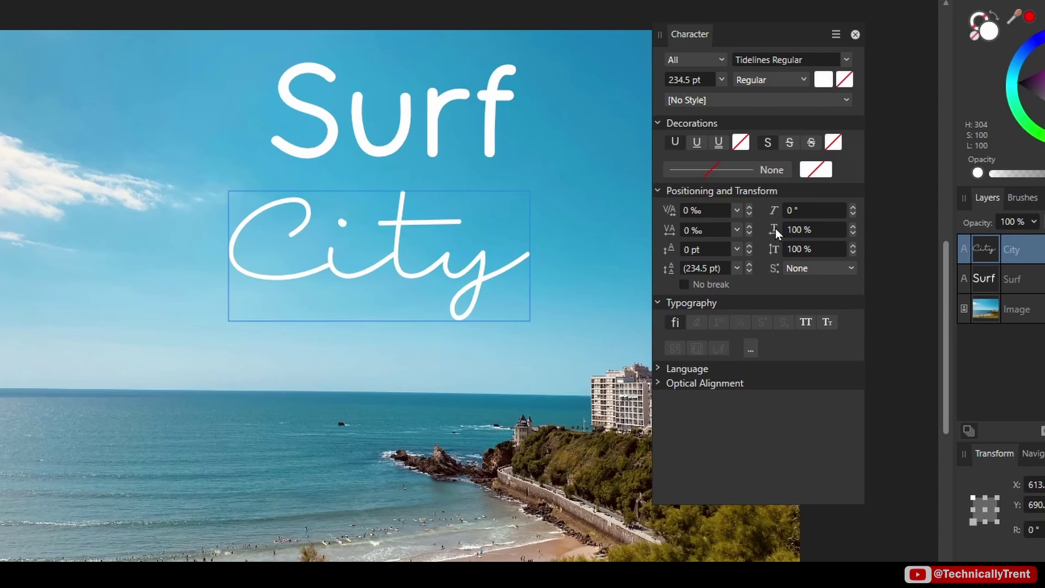
Try scaling the City characters to 147 % horizontally and 133 % vertically, and undo both changes.
drag(775, 227, 841, 249)
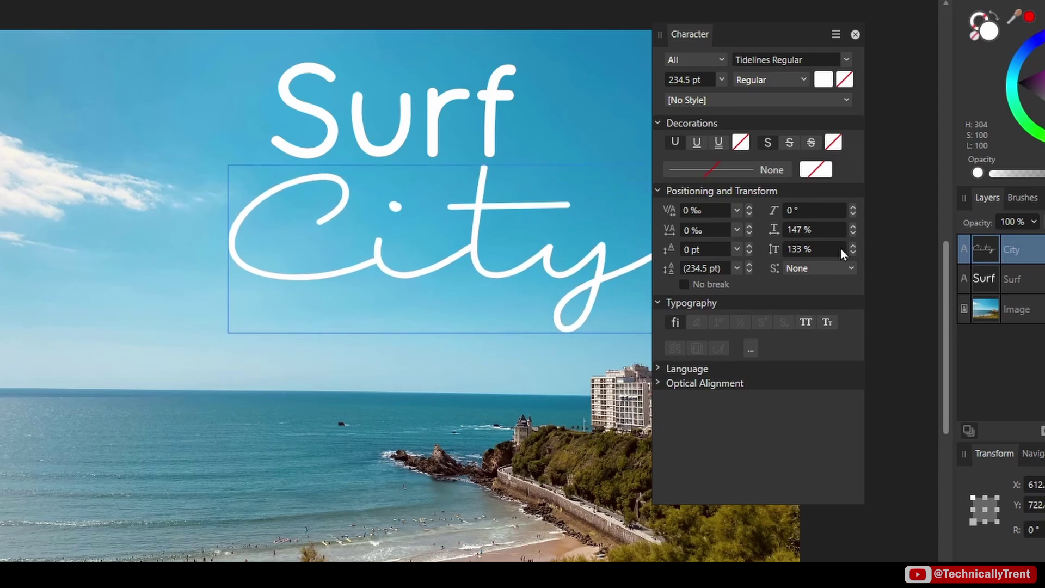
key(ctrl+z)
key(ctrl+z)
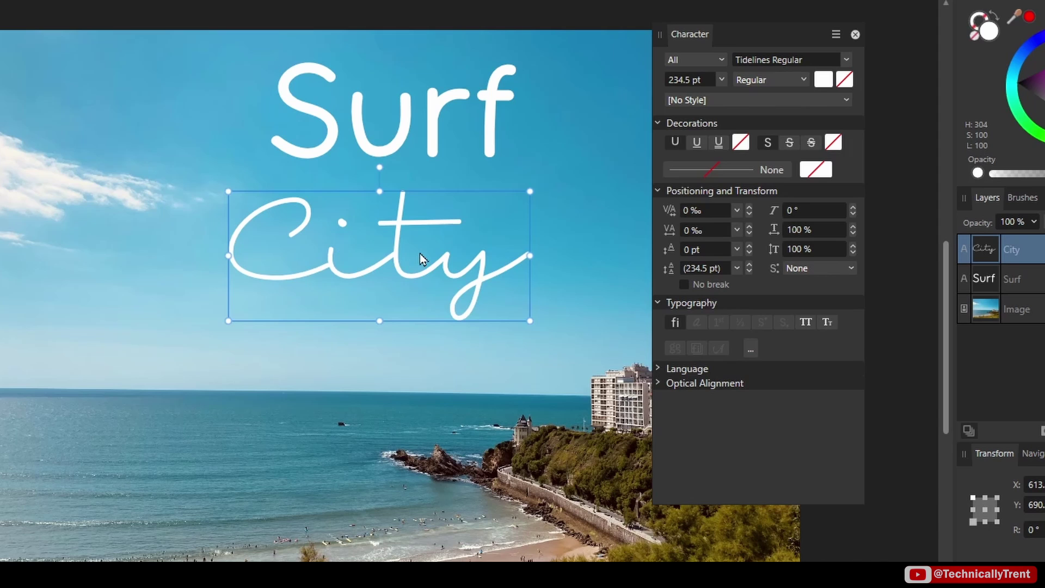
Try all caps on the City text and inspect the Language and Optical Alignment character settings.
click(810, 323)
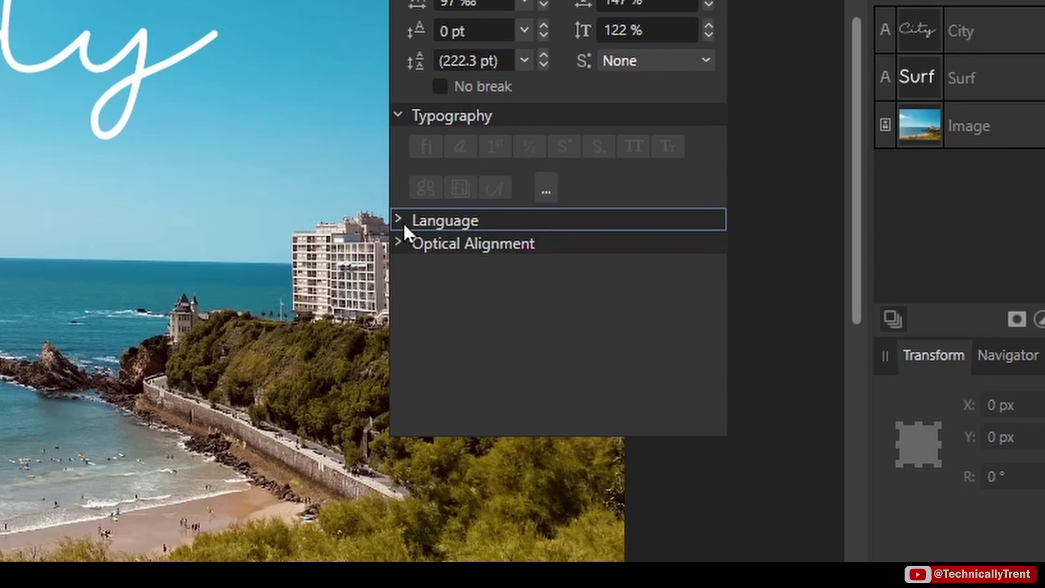
click(403, 224)
click(402, 223)
click(398, 244)
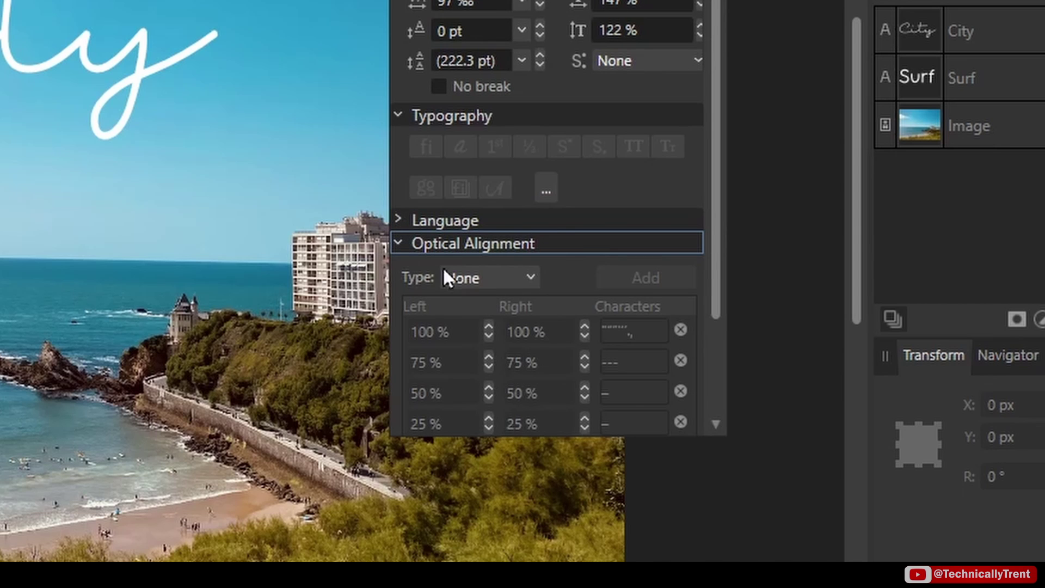
click(398, 244)
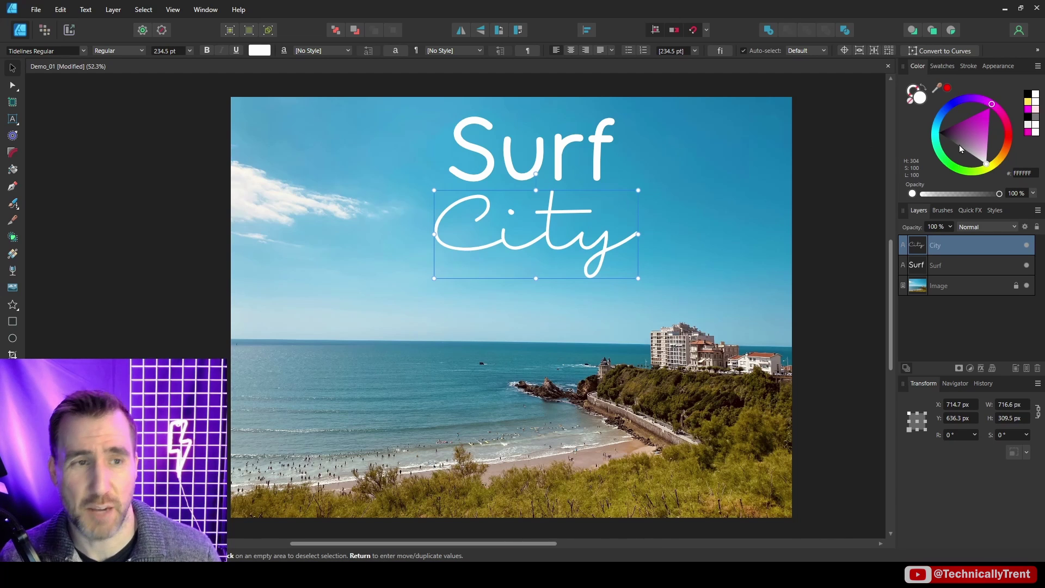
Fill the City text with bright magenta, about #FC06ED.
drag(977, 128, 988, 110)
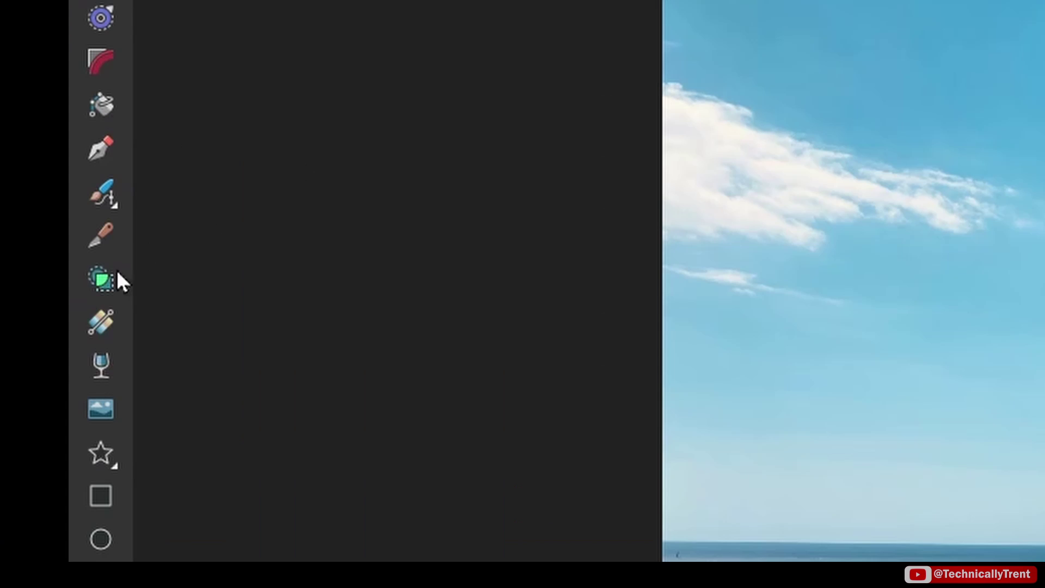
Try a linear magenta-to-yellow gradient on the City text in different directions, and view the available gradient types.
click(101, 316)
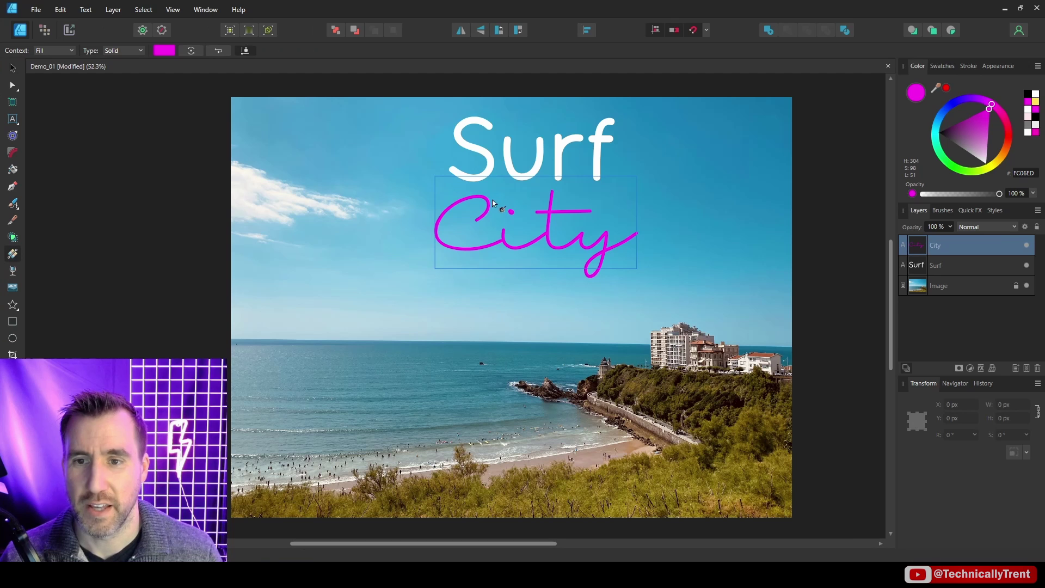
drag(524, 195, 583, 277)
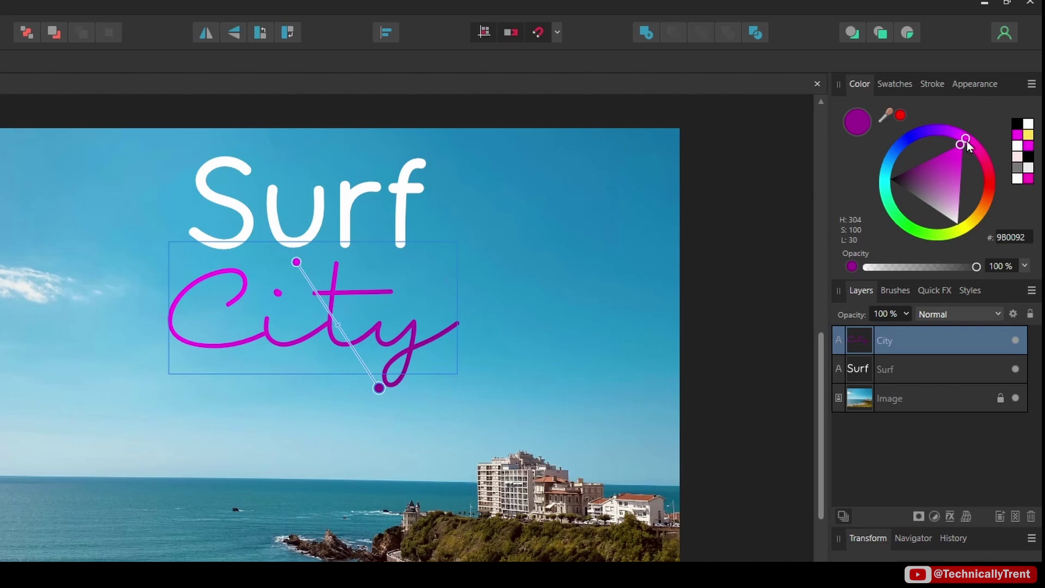
drag(967, 142, 959, 226)
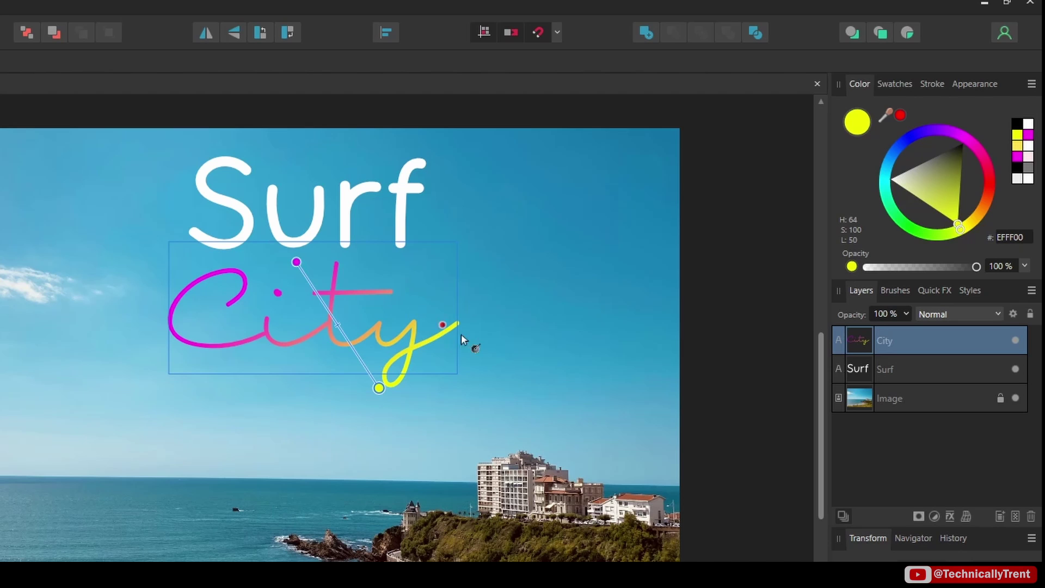
drag(197, 305, 404, 342)
drag(208, 276, 384, 357)
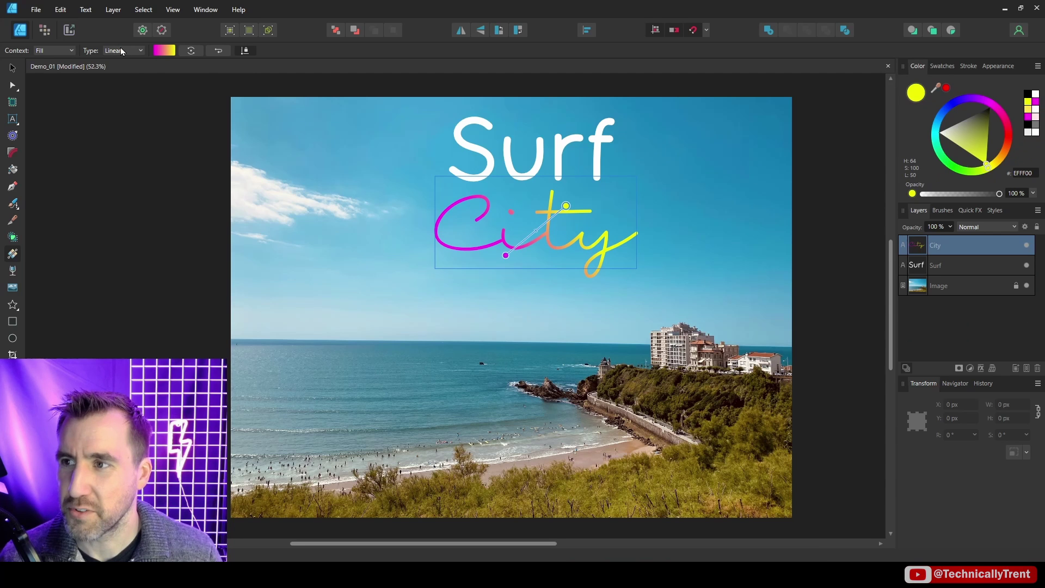
click(122, 51)
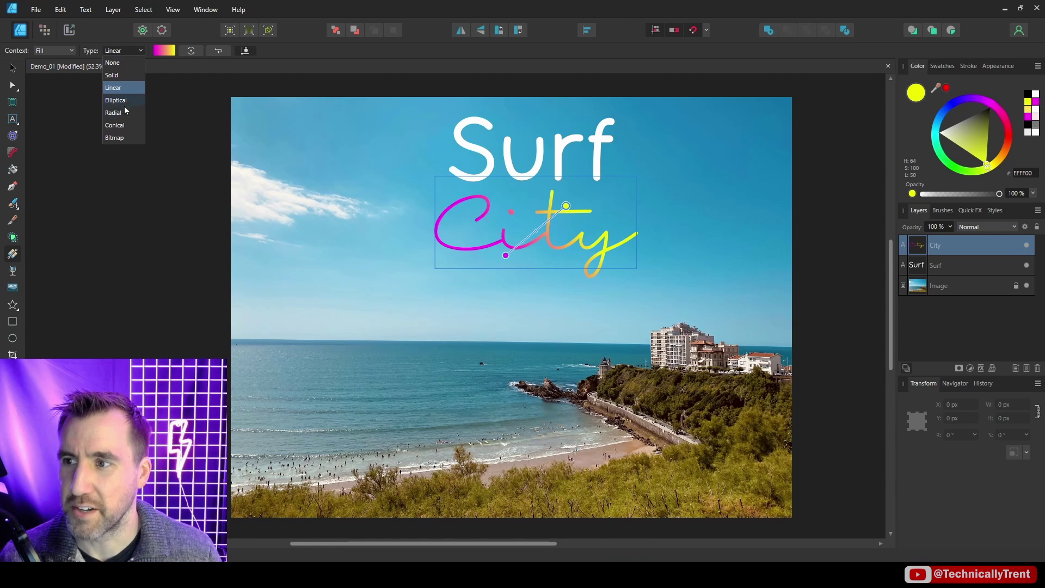
click(217, 121)
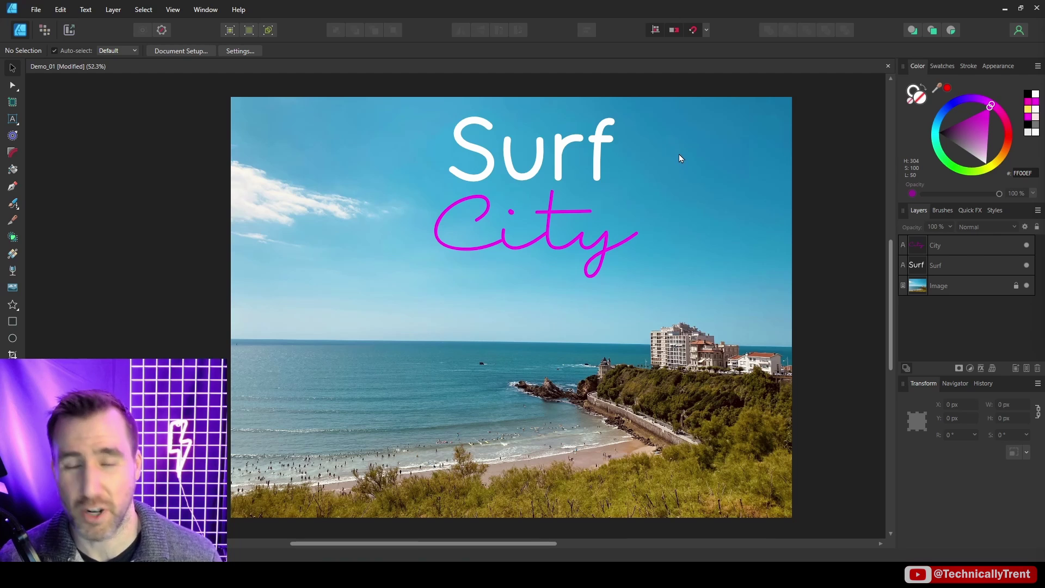
Add an outer shadow to the Surf text with a 28.8 px radius, 4.5 px offset and 33 % intensity.
click(542, 147)
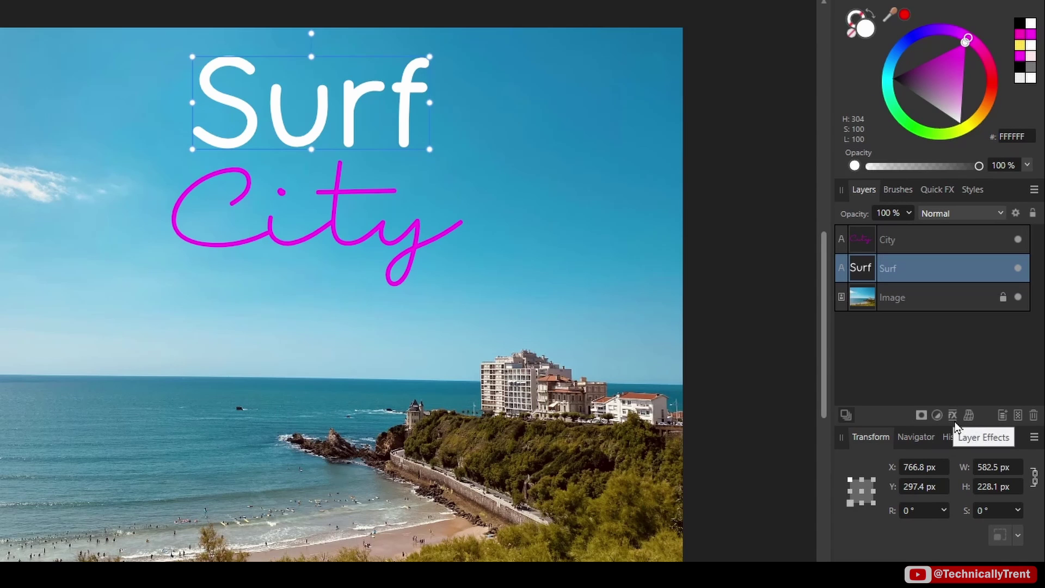
click(948, 419)
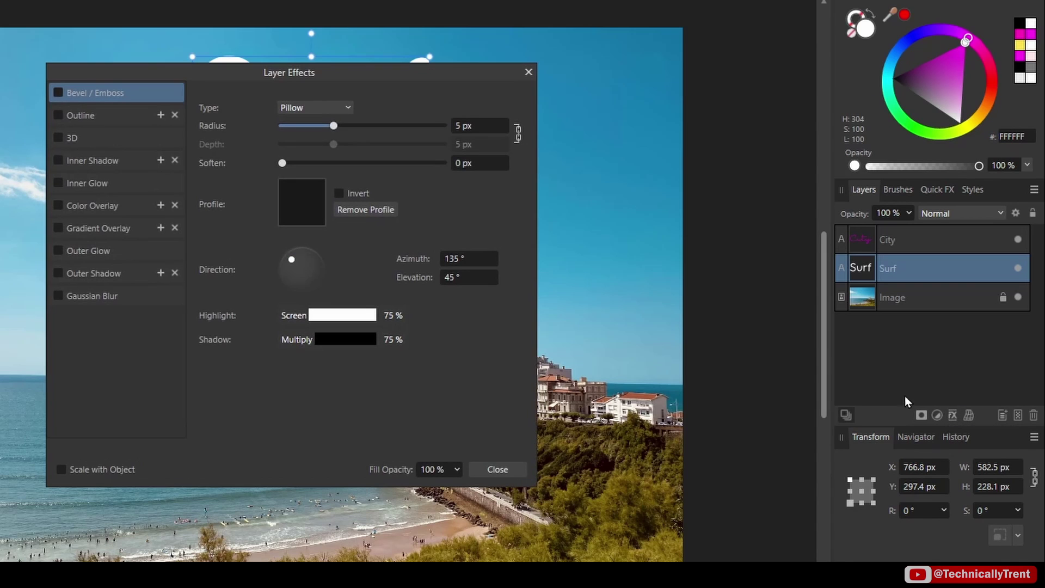
drag(397, 73, 863, 22)
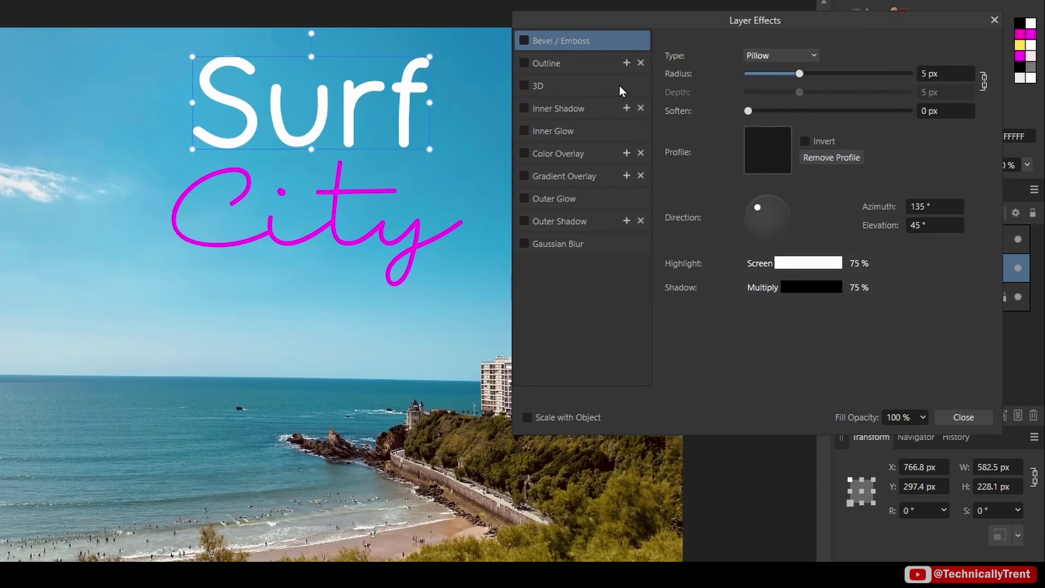
click(576, 220)
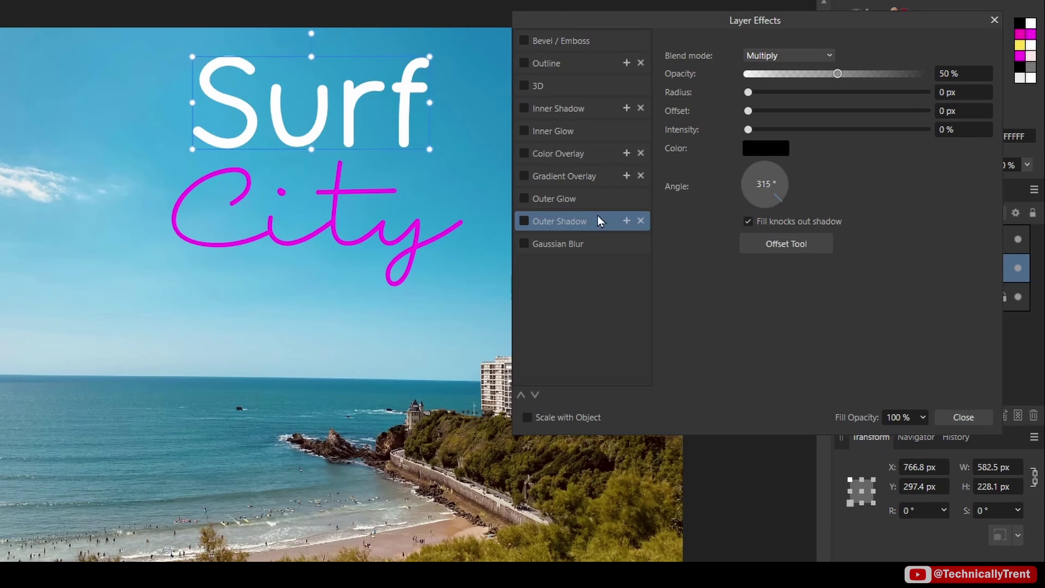
click(523, 221)
drag(749, 92, 863, 97)
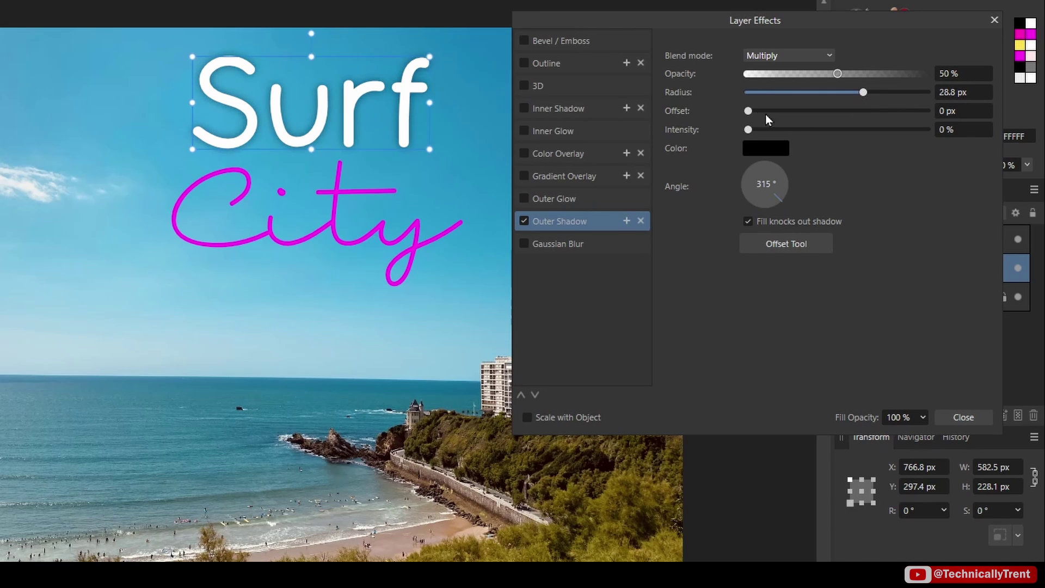
drag(748, 111, 811, 130)
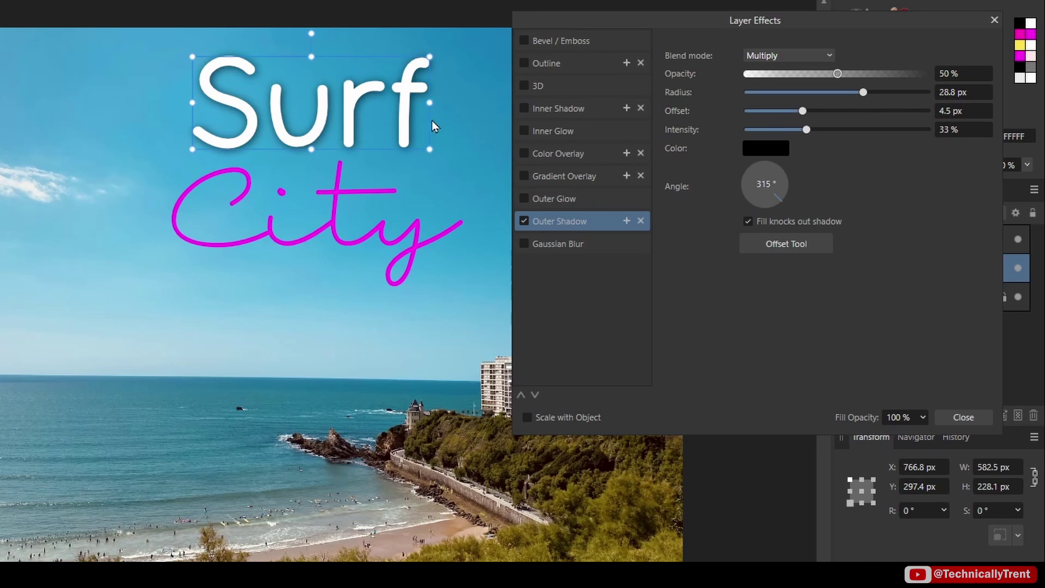
Compare the Surf text with and without its shadow, then set the shadow offset to 7.8 px.
click(524, 220)
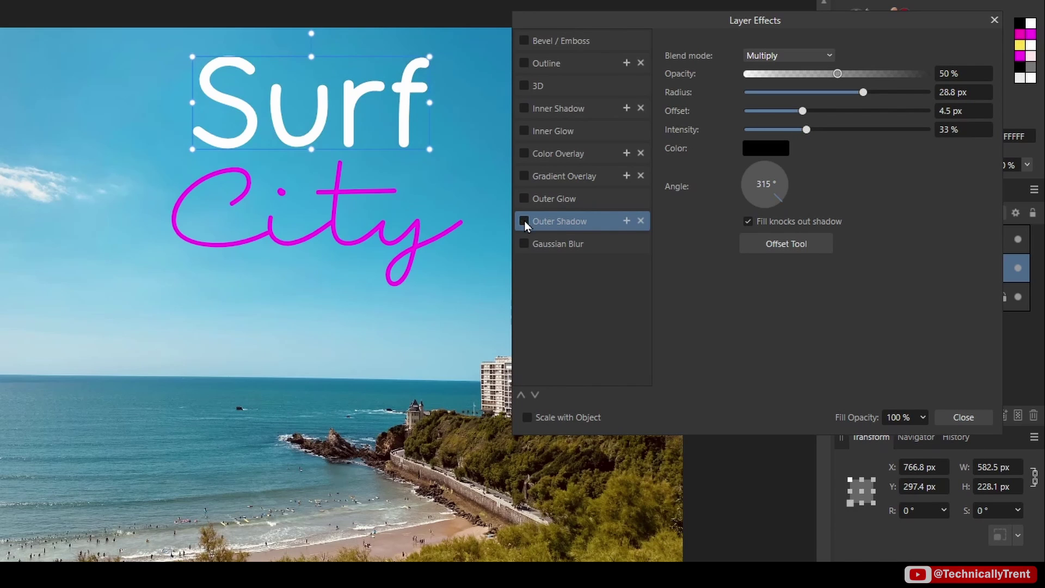
click(524, 220)
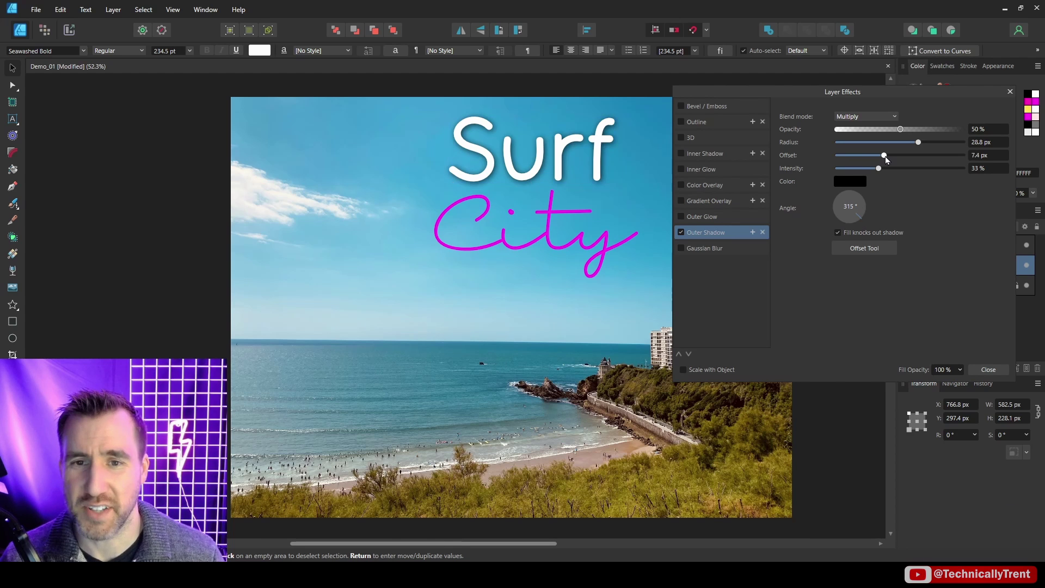
drag(802, 111, 814, 110)
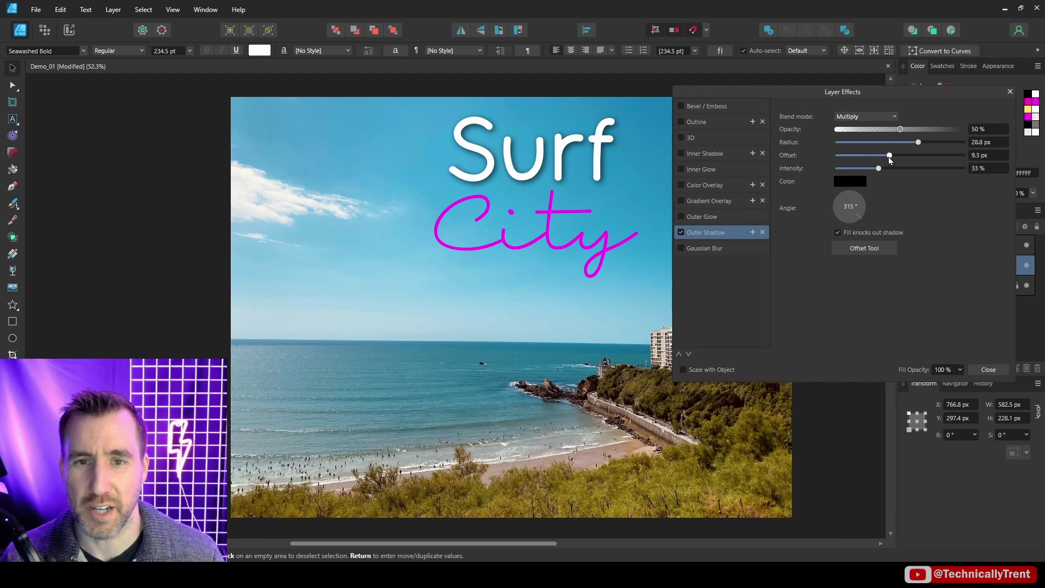
click(994, 363)
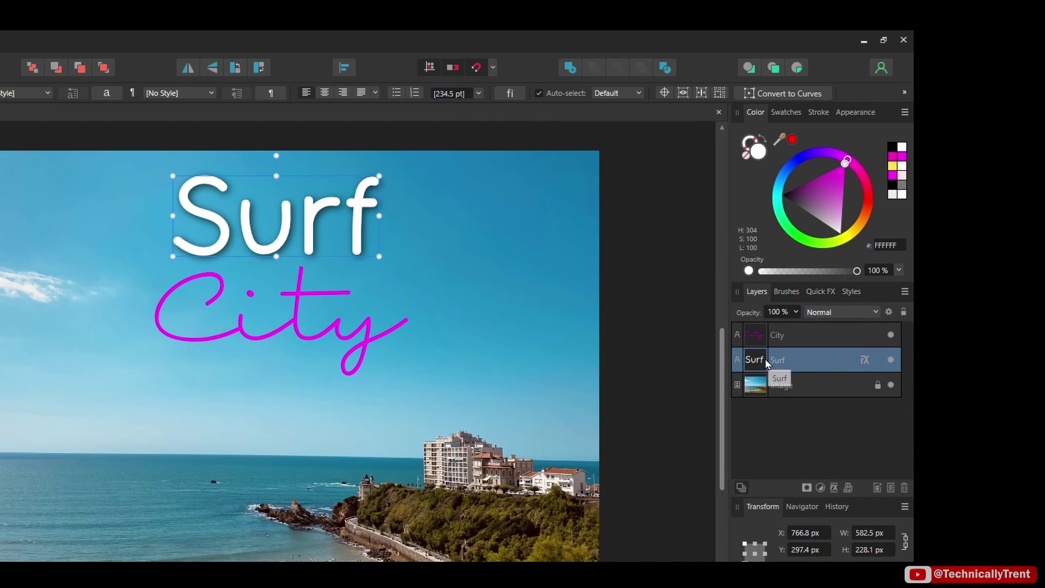
Reopen the Surf layer's effects, set the outer shadow radius to 36 px and compare it switched off and on.
click(864, 361)
drag(761, 198, 788, 201)
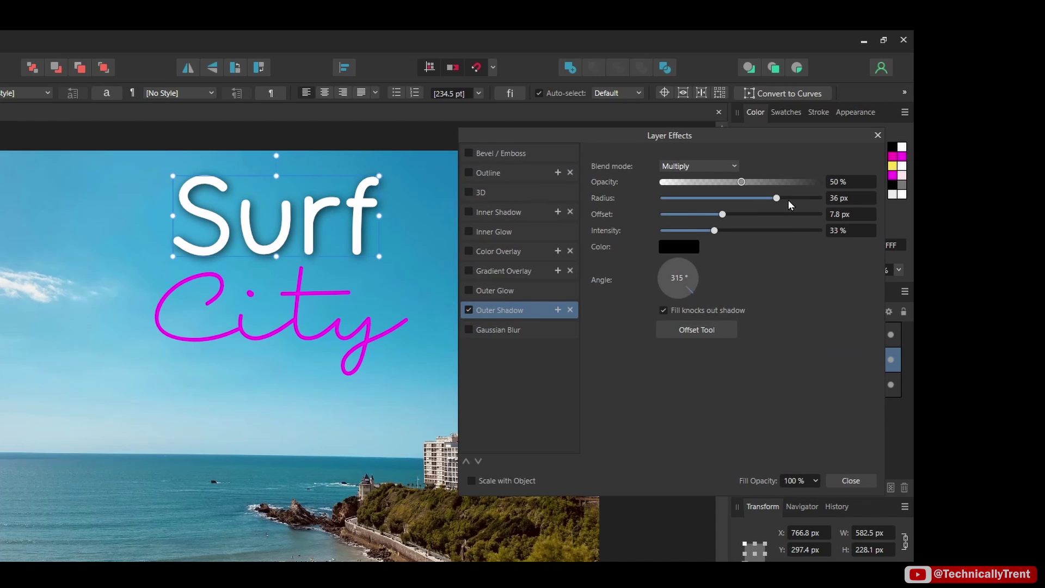
click(470, 310)
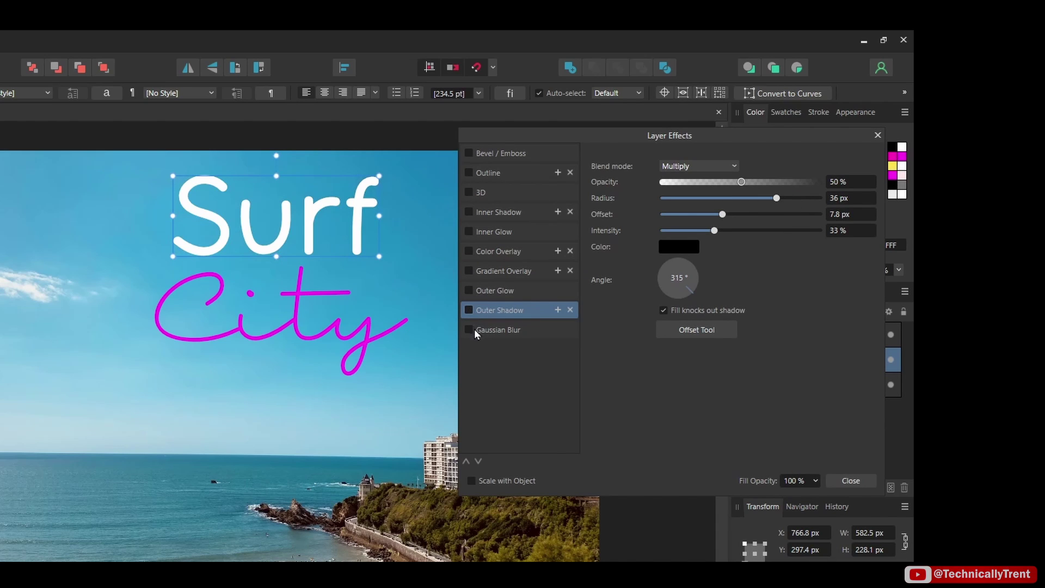
click(469, 309)
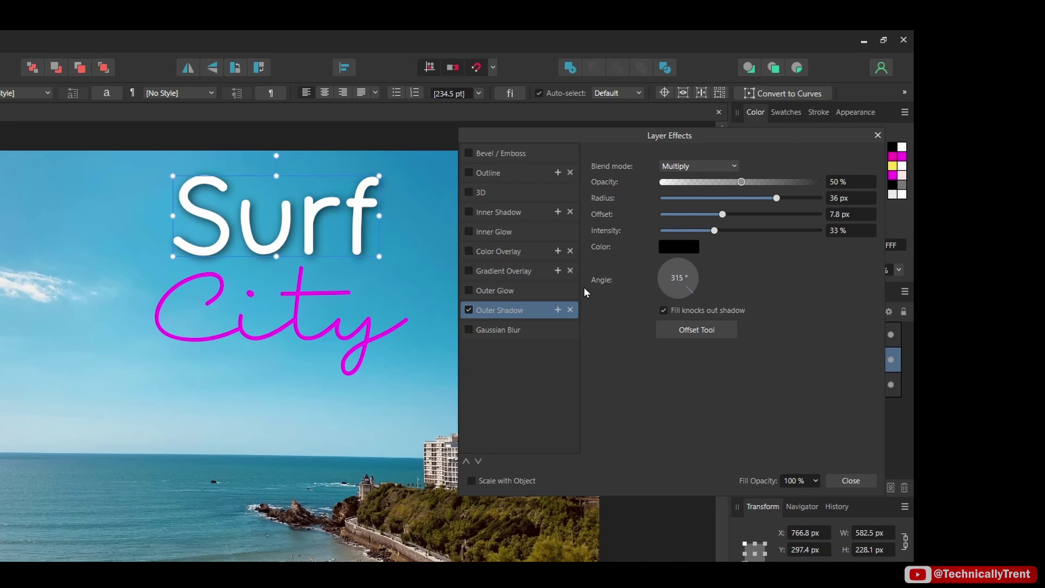
click(877, 135)
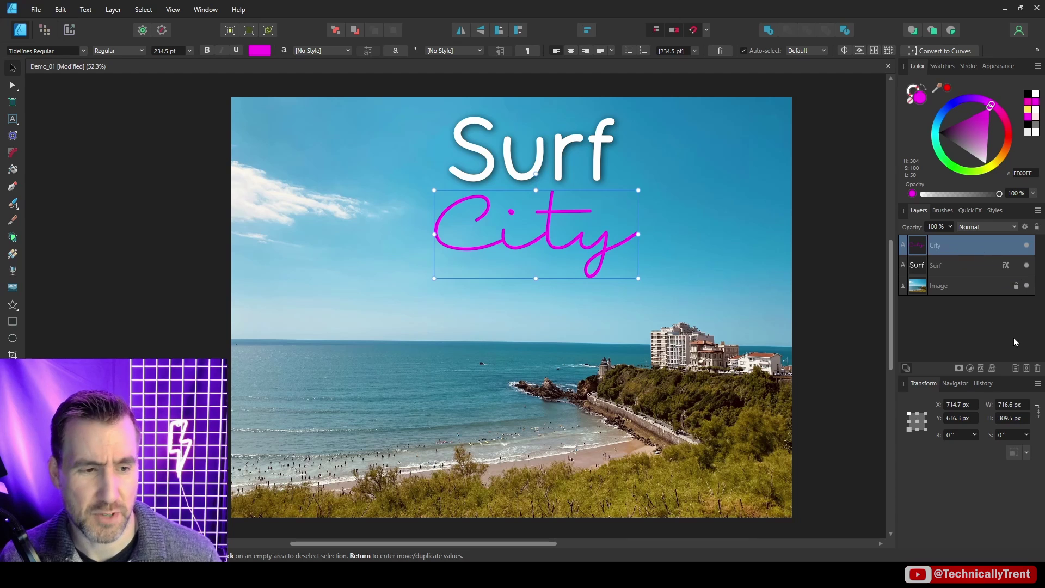
Add a white outer glow to the City text with a radius of 21.9 px and 50 % intensity.
click(981, 368)
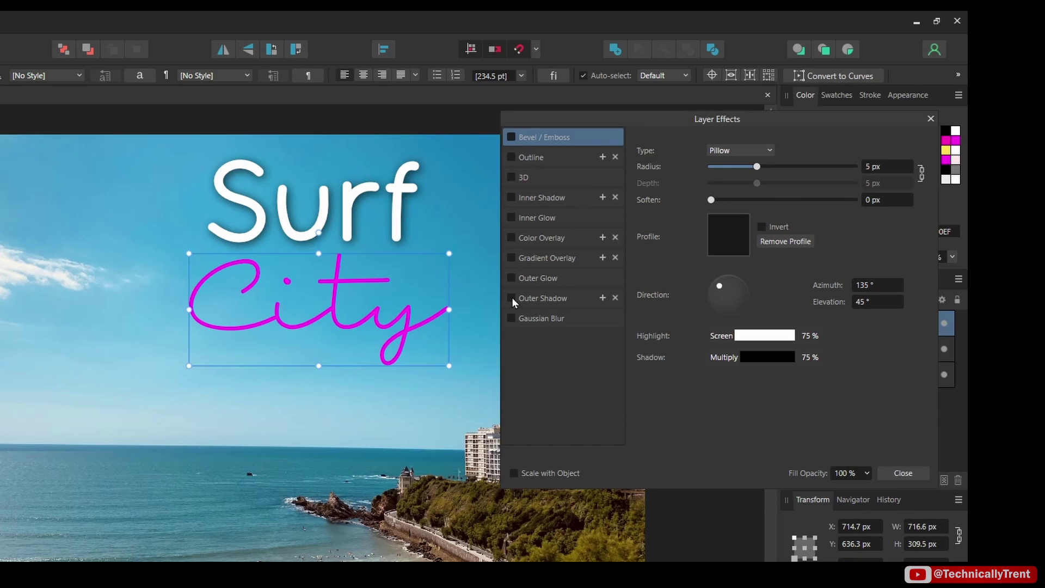
click(538, 278)
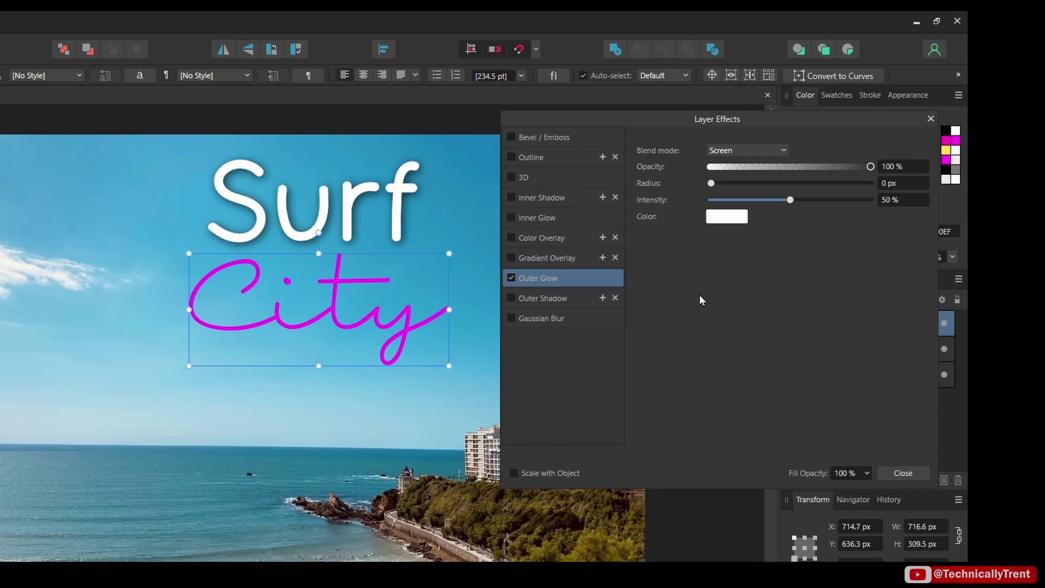
drag(712, 184, 803, 202)
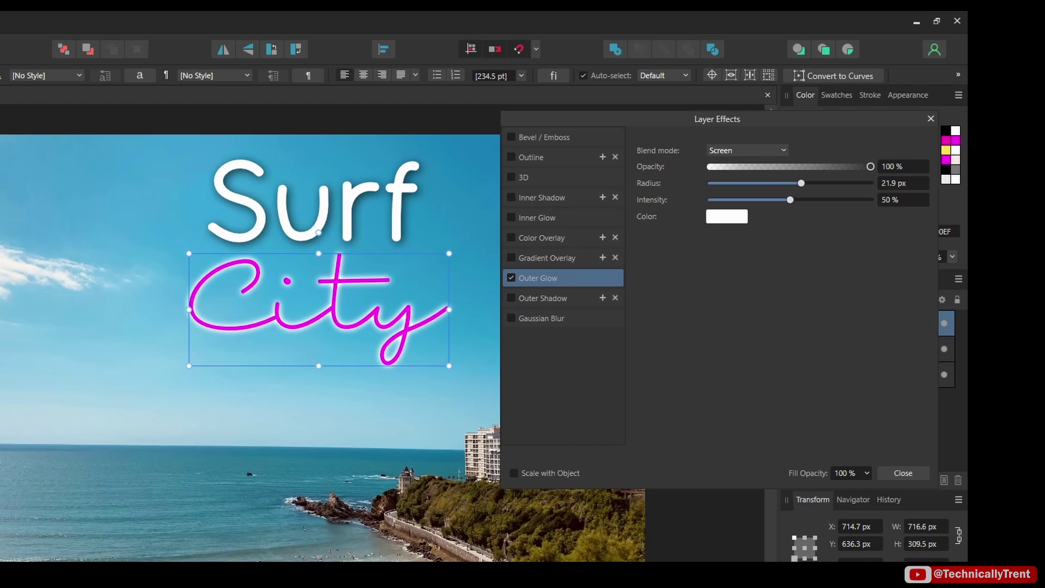
Try different colors for the City text's outer glow, return it to white, and close the layer effects.
click(734, 224)
click(713, 305)
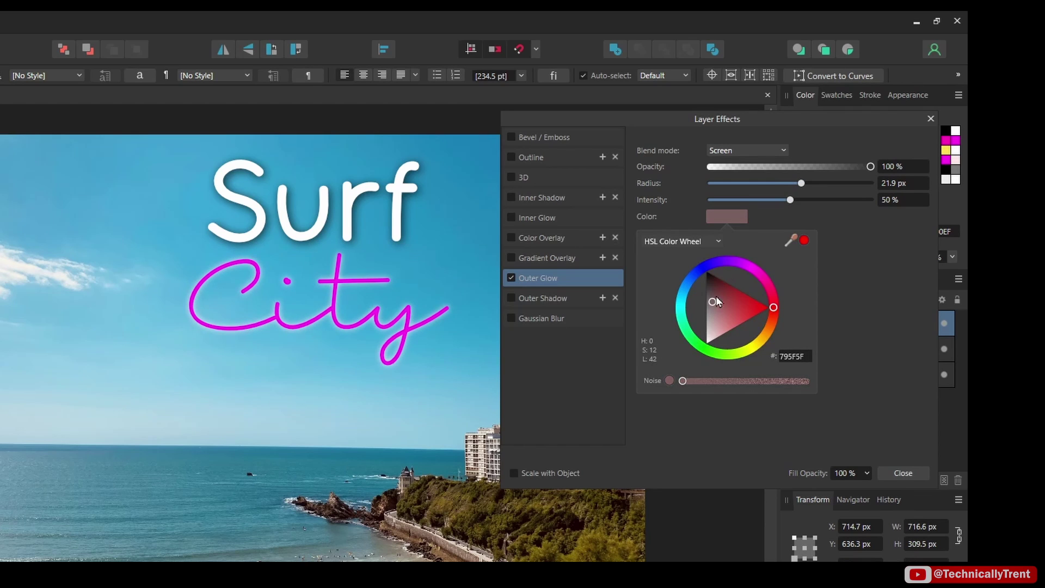
click(700, 270)
drag(701, 270, 707, 264)
mouse_move(724, 316)
mouse_down()
mouse_move(736, 293)
mouse_move(836, 347)
mouse_up()
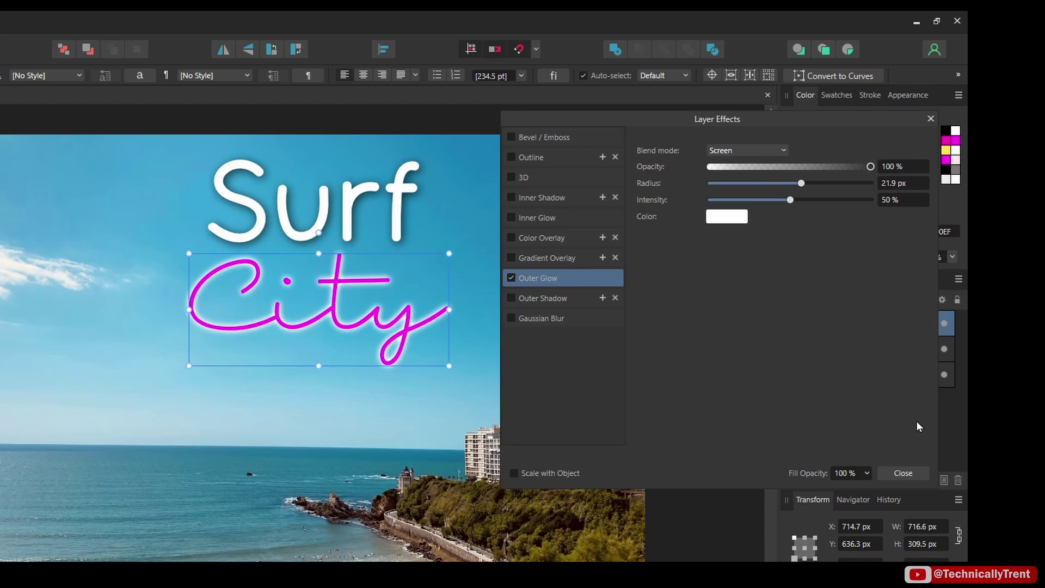
click(912, 474)
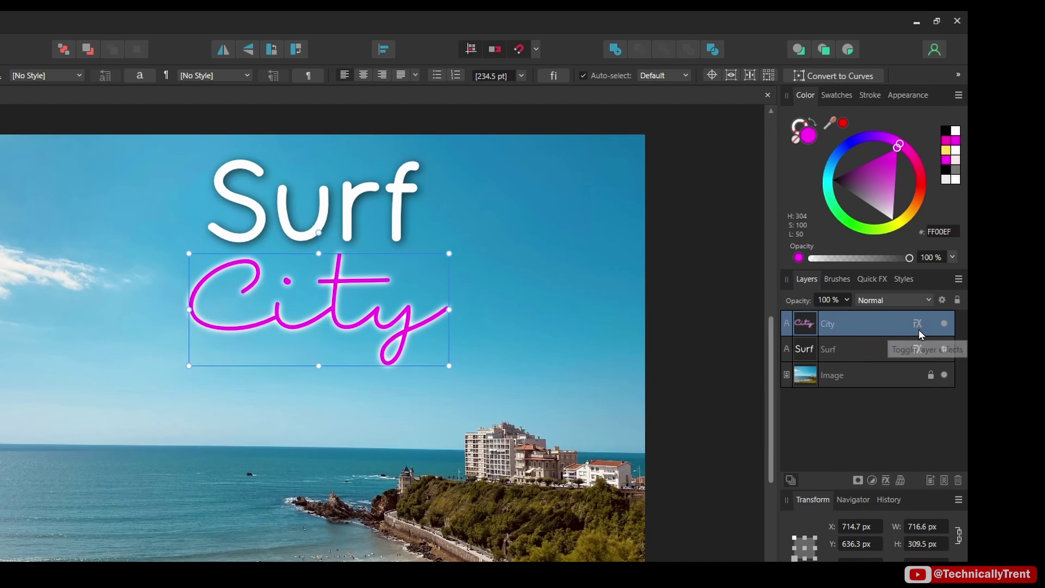
click(689, 299)
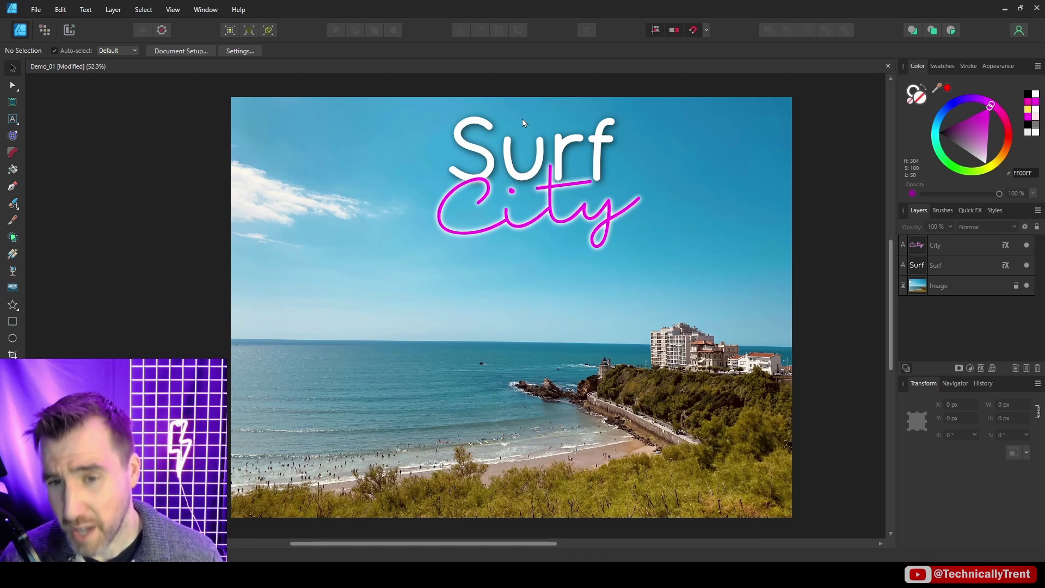
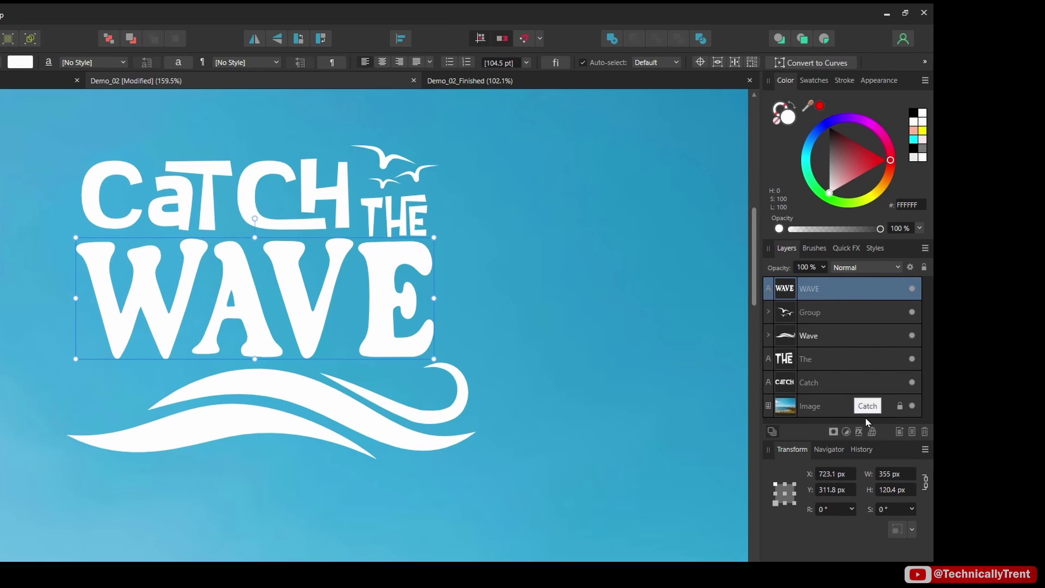
Apply a Quad warp to the WAVE text and expand its warp group in the layer list.
click(872, 431)
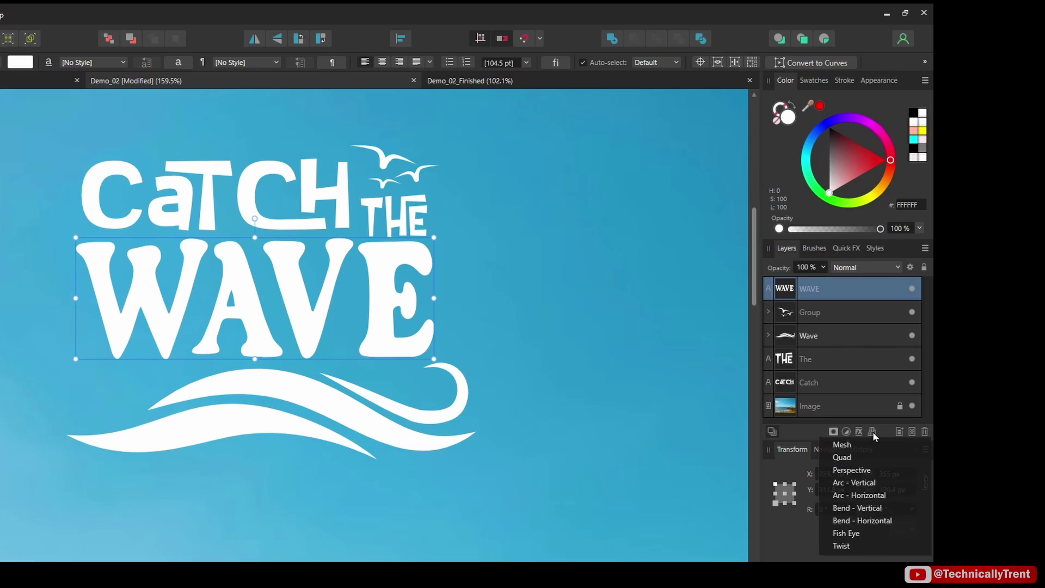
click(842, 457)
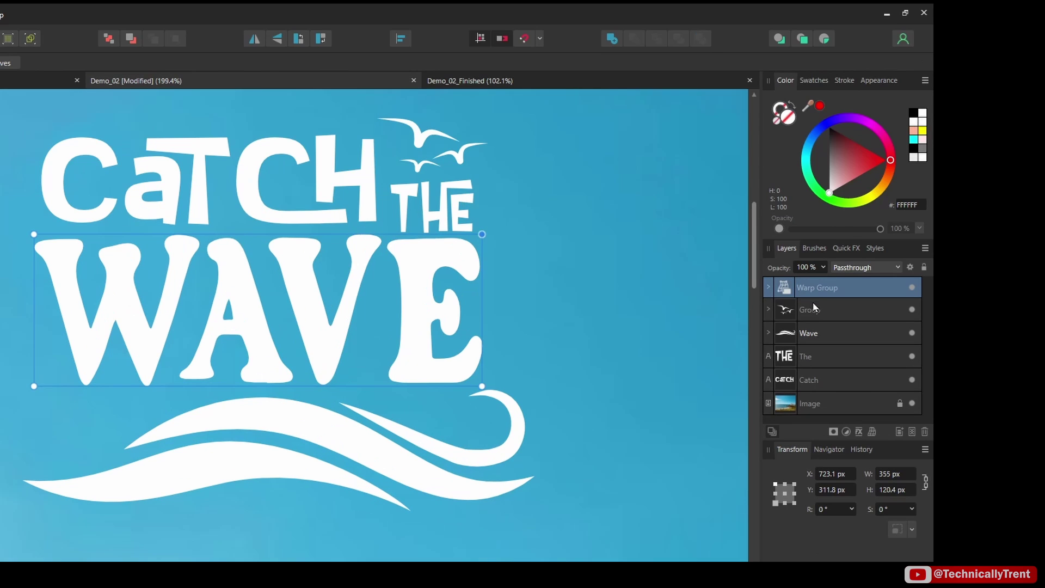
click(769, 288)
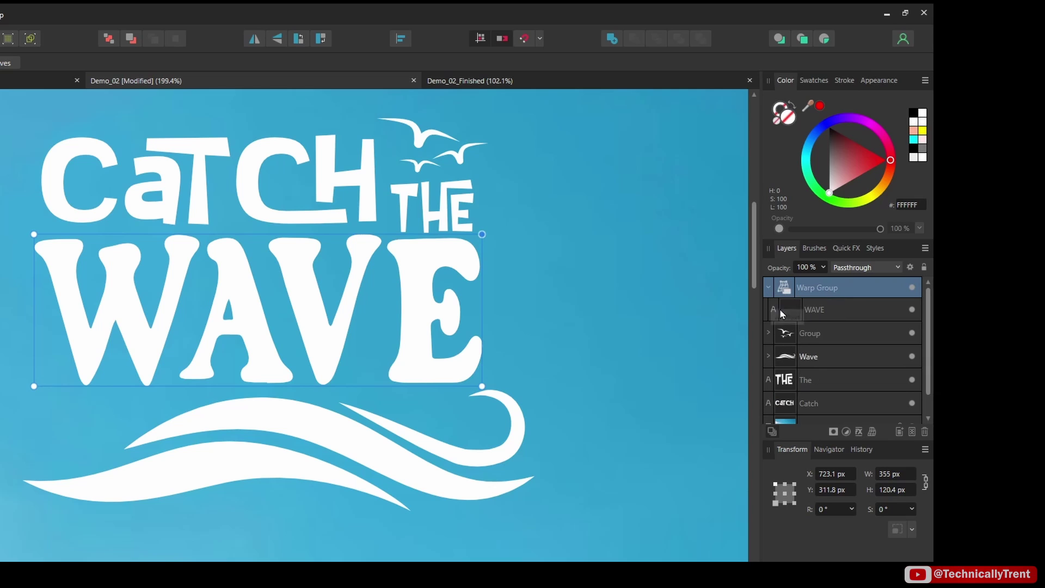
Select the WAVE text inside its warp group, reselect the group and try its upper-right corner warp node.
click(814, 310)
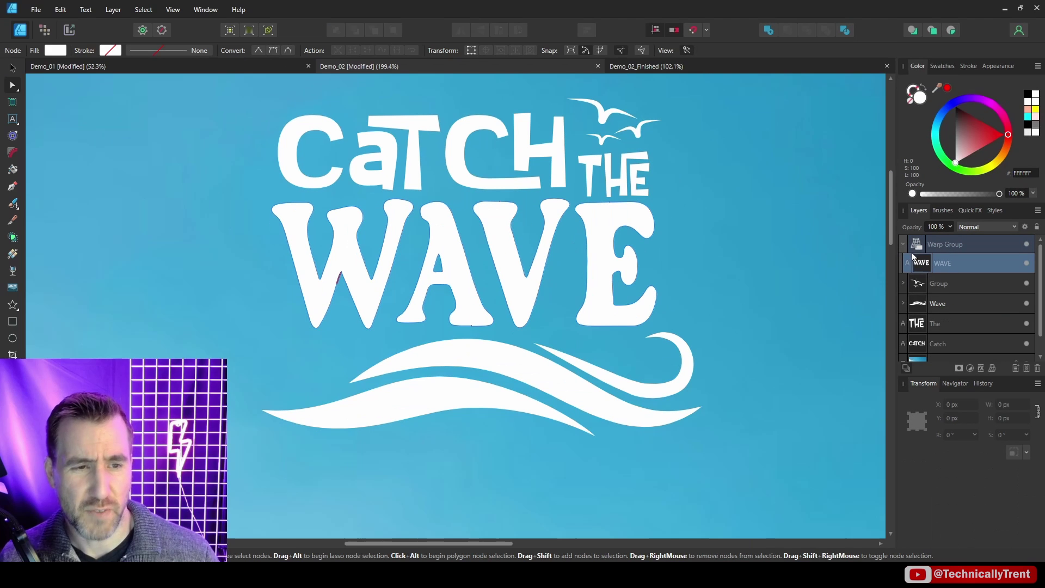
click(814, 287)
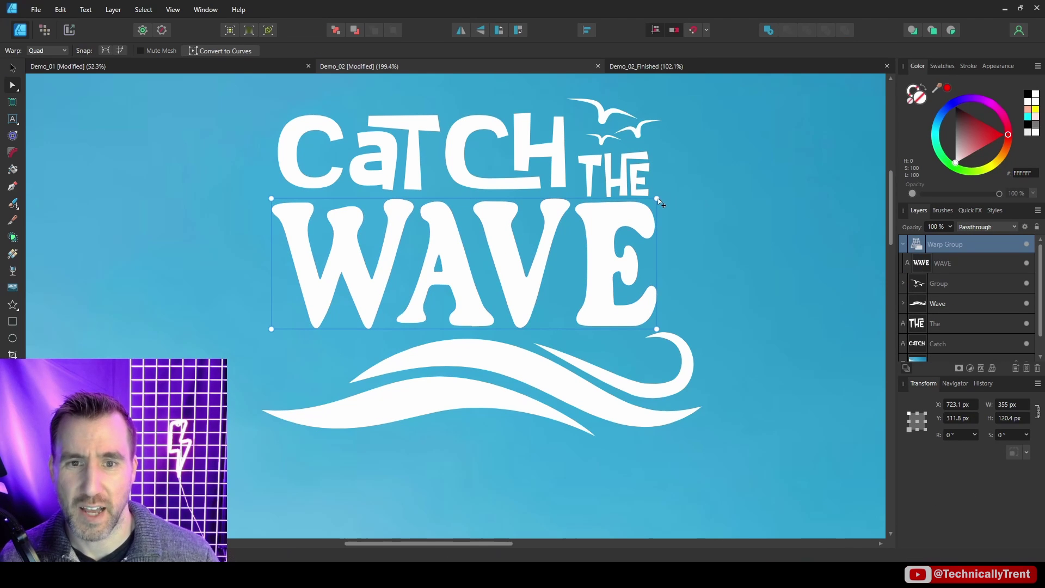
mouse_move(657, 198)
mouse_down()
mouse_move(757, 215)
mouse_move(653, 217)
mouse_move(778, 218)
mouse_move(654, 224)
mouse_move(656, 198)
mouse_up()
scroll(473, 321, up, 1)
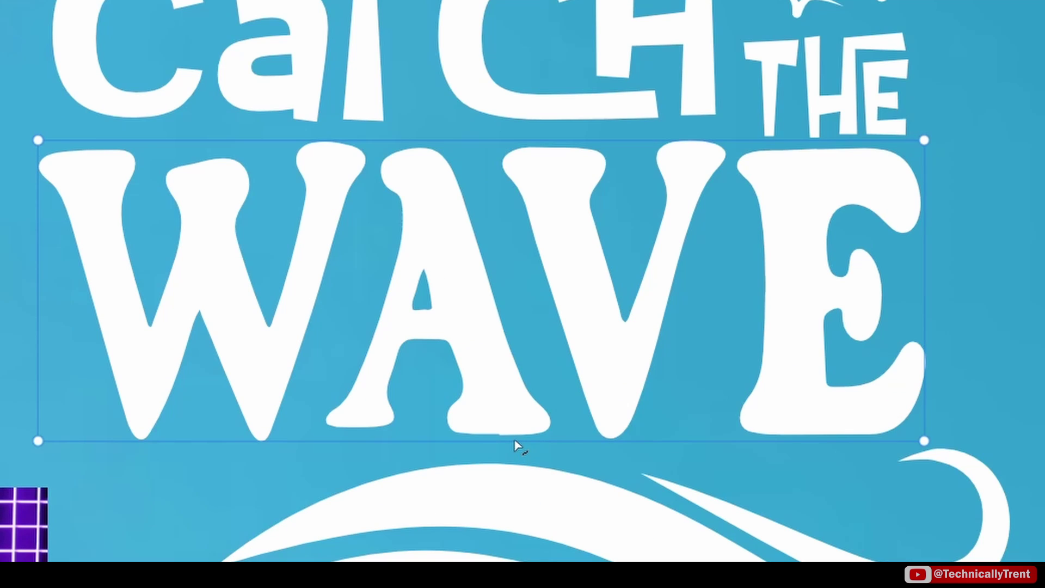
Try adding a warp node midway along WAVE's lower edge and bending that edge upward.
click(515, 442)
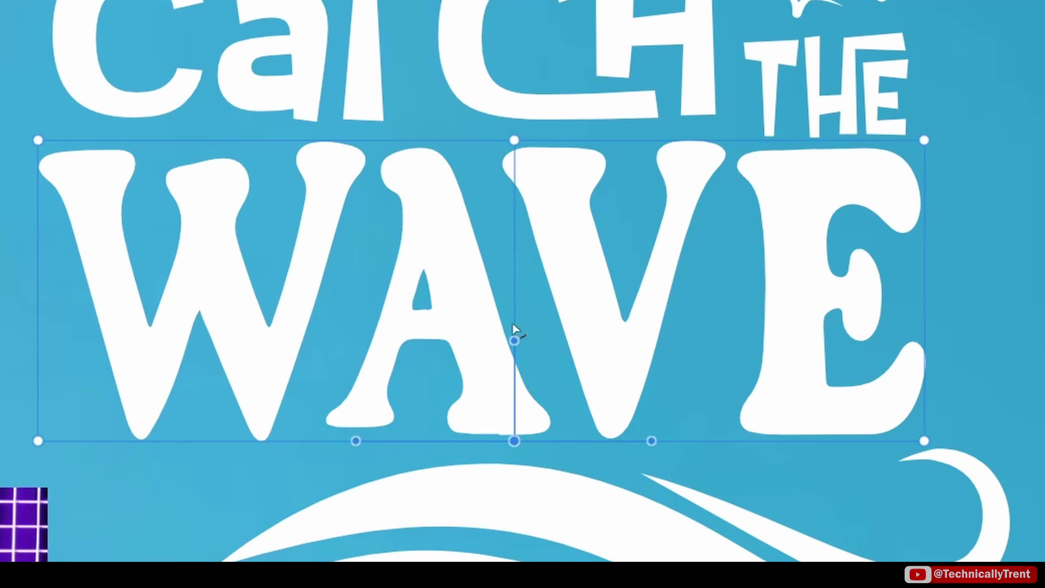
drag(515, 440, 532, 369)
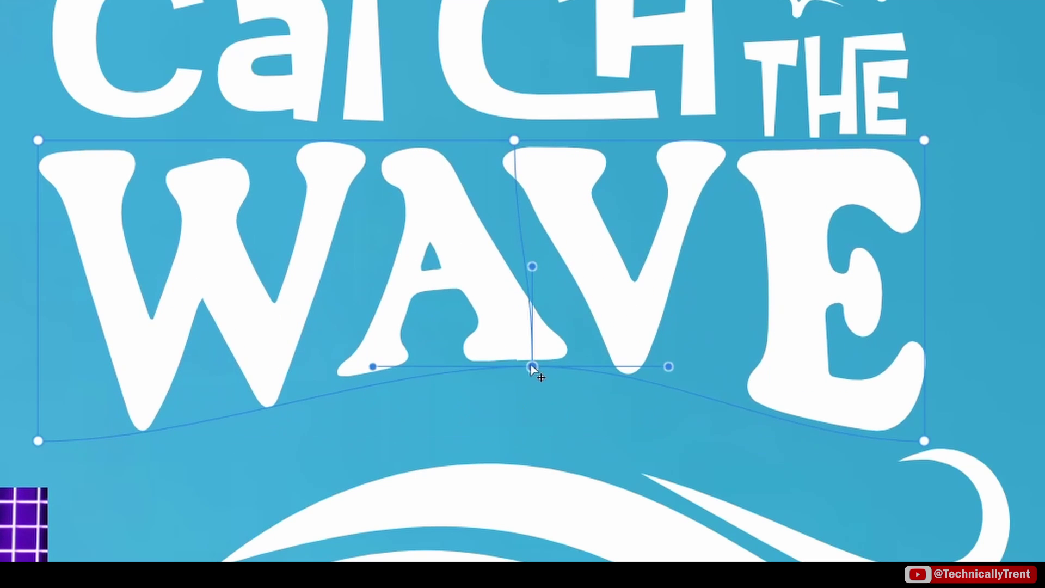
key(ctrl+z)
key(ctrl+z)
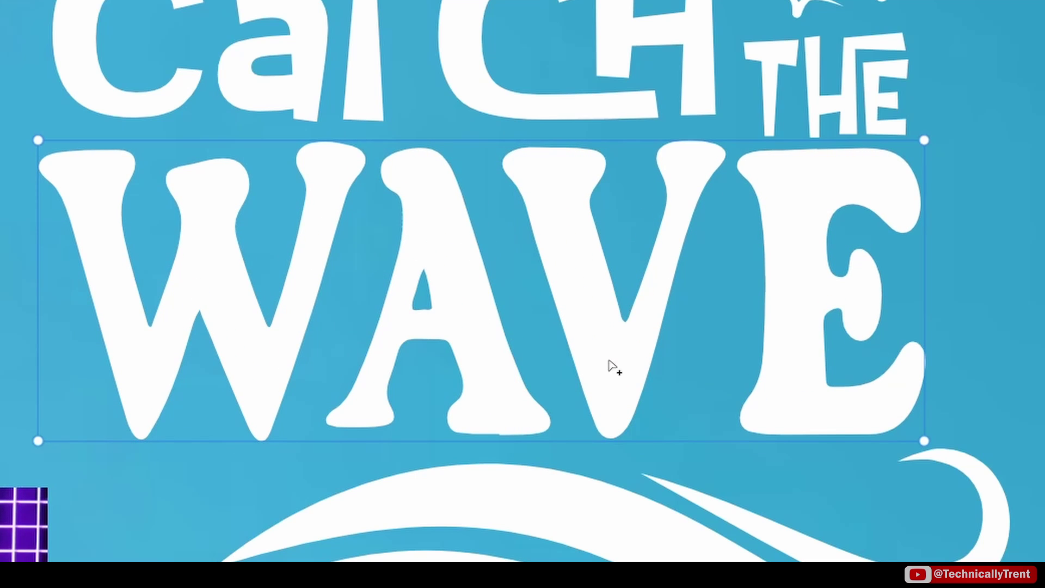
Add a warp node near the middle of WAVE's lower edge and fill the wave artwork below with black (000000).
click(520, 441)
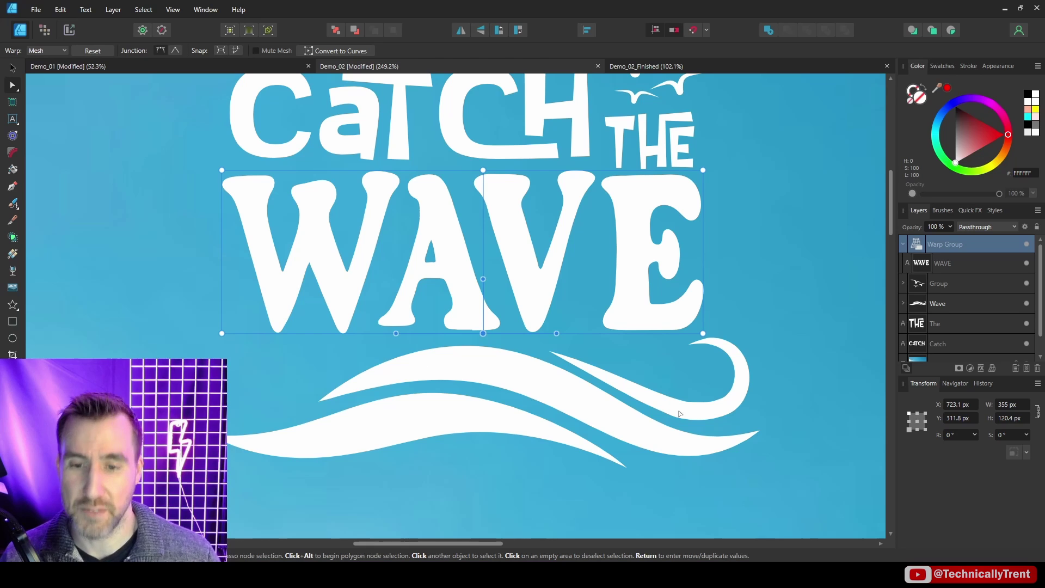
key(v)
click(499, 366)
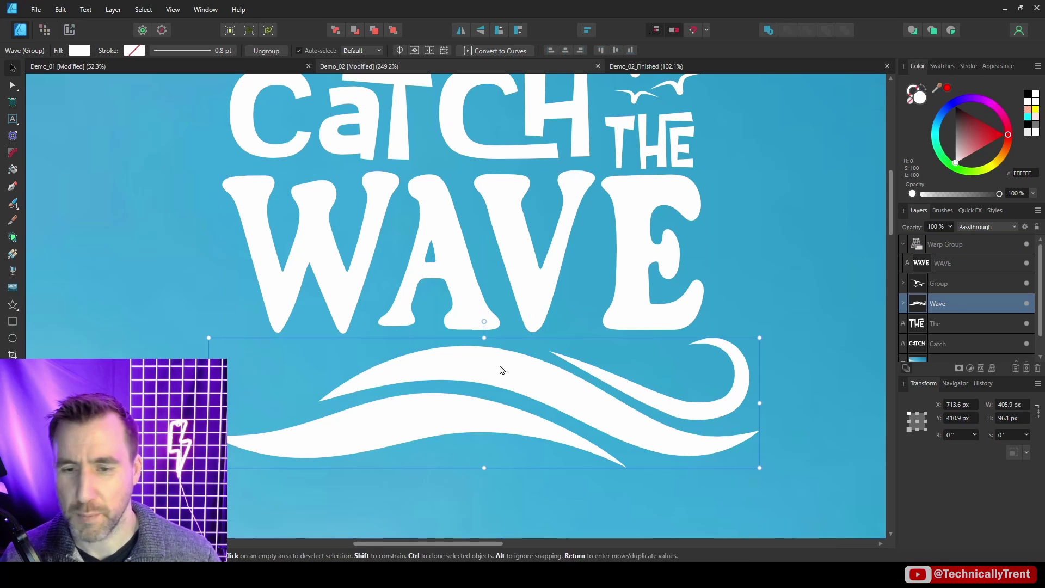
drag(964, 166, 946, 101)
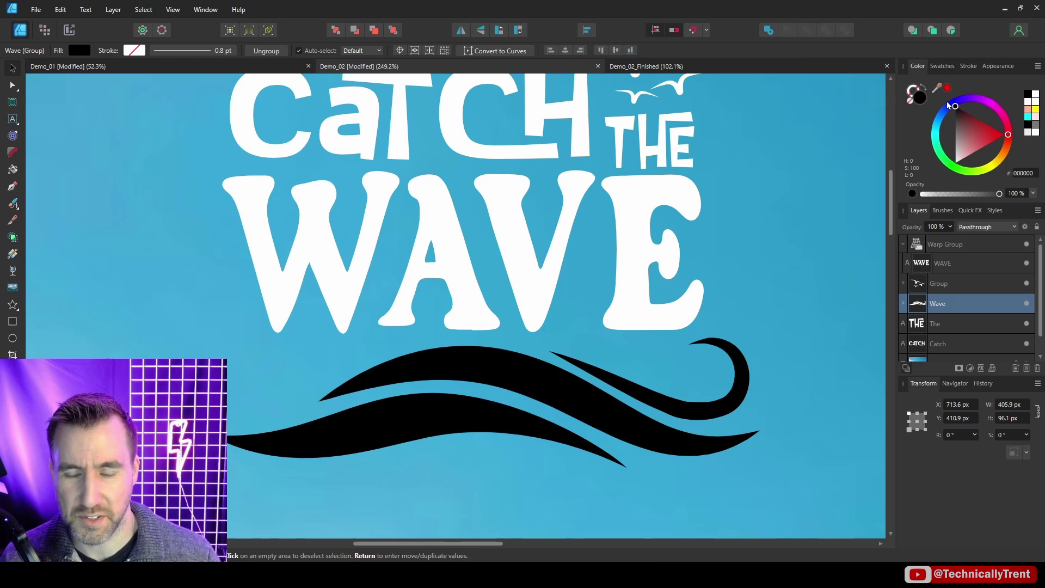
Lower the WAVE text's opacity and move its warp group down over the wave artwork, to about X 727.1 px, Y 353.8 px.
click(614, 279)
click(950, 227)
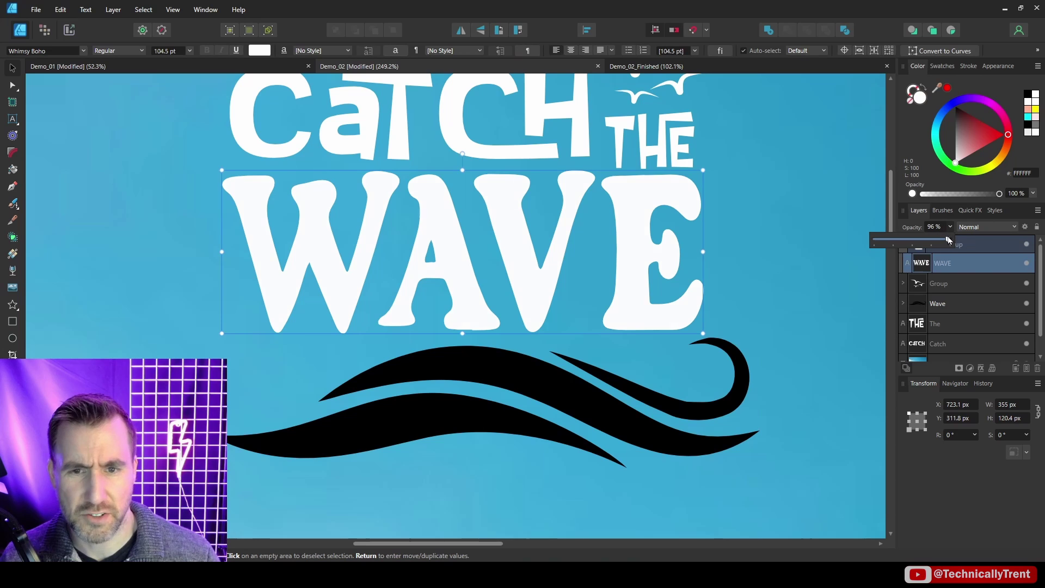
drag(940, 239, 928, 240)
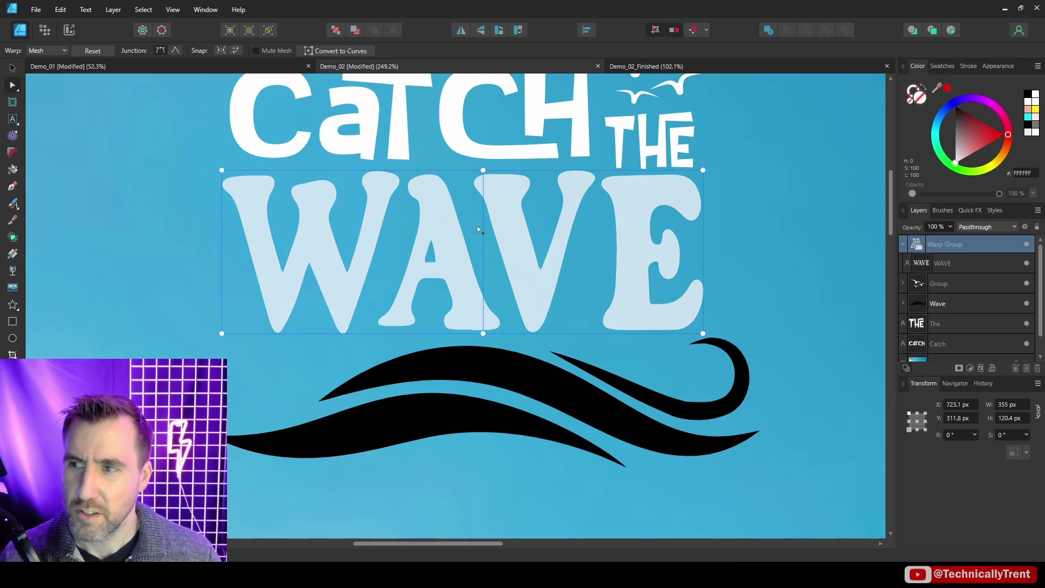
click(13, 68)
drag(586, 242, 595, 299)
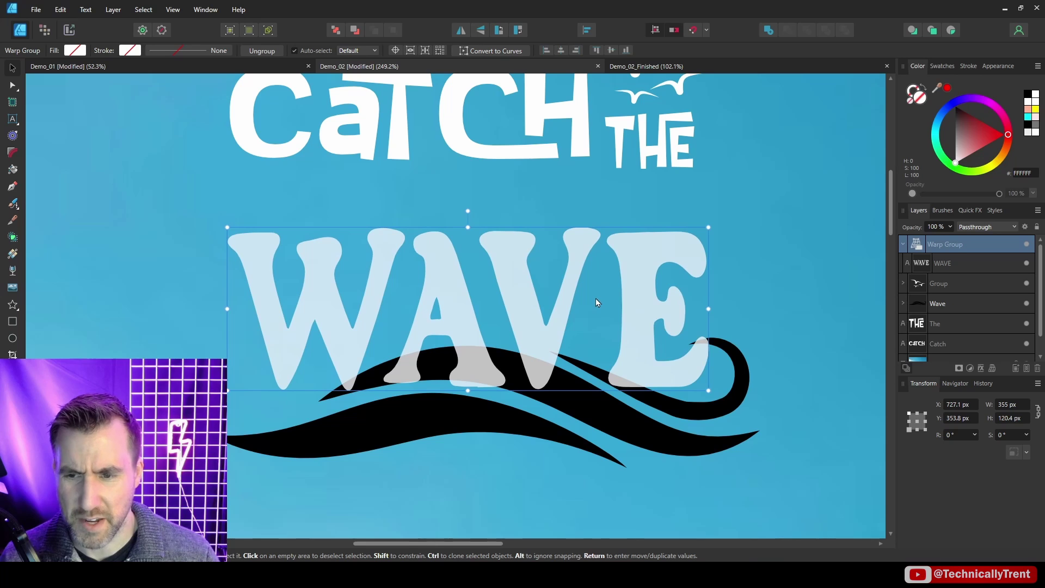
Warp WAVE's lower edge to follow the wave artwork by raising its middle node, shifting both lower corners and bending the right-hand curve.
key(a)
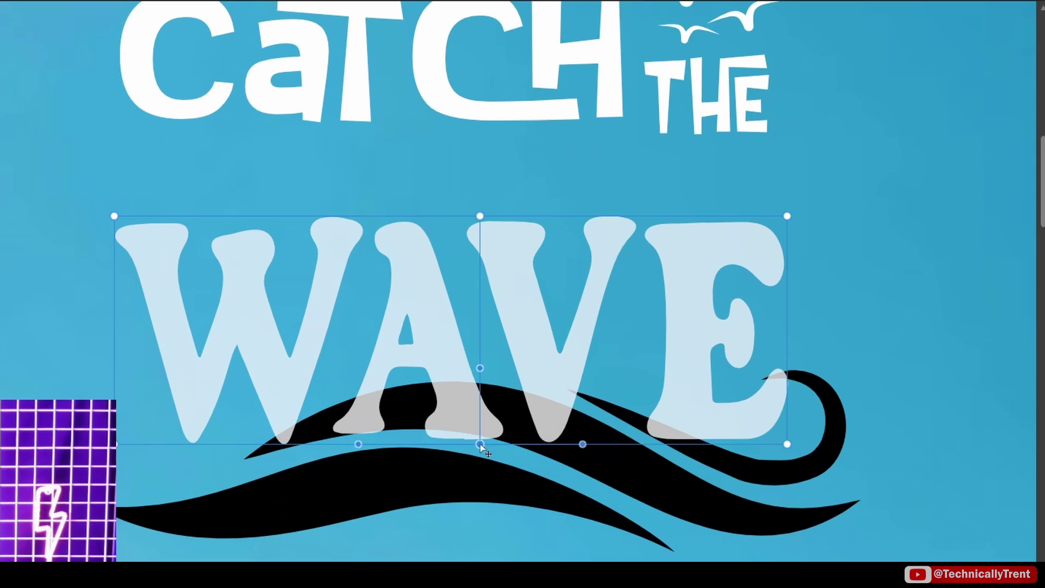
drag(480, 444, 488, 373)
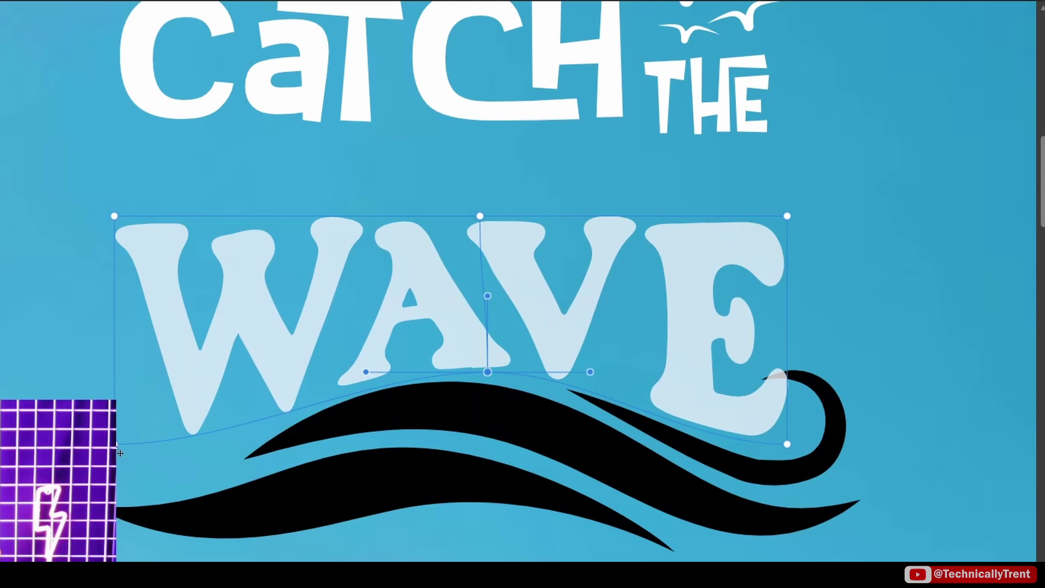
drag(118, 455, 107, 464)
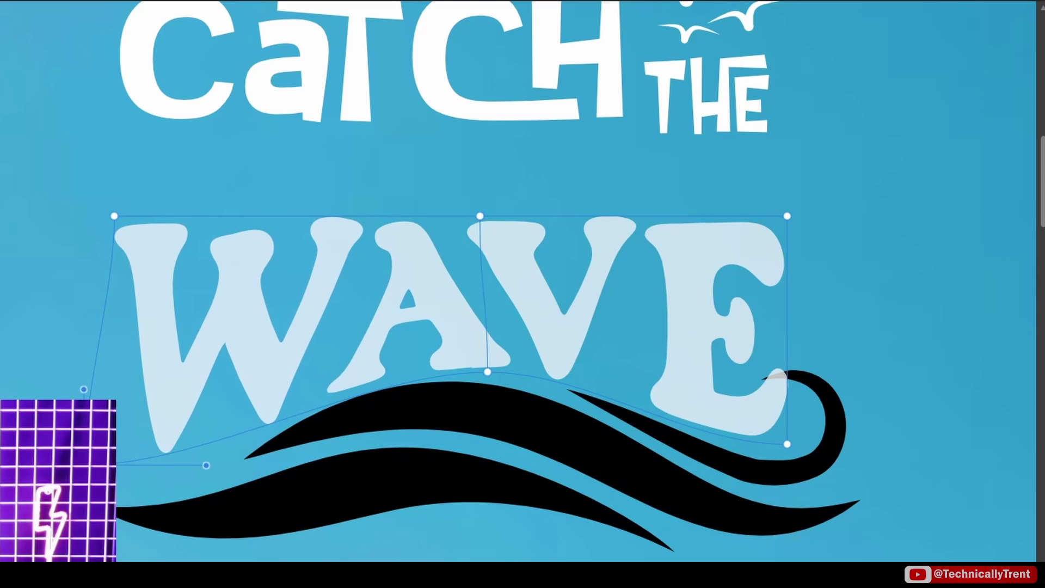
drag(788, 448, 779, 455)
drag(676, 448, 646, 401)
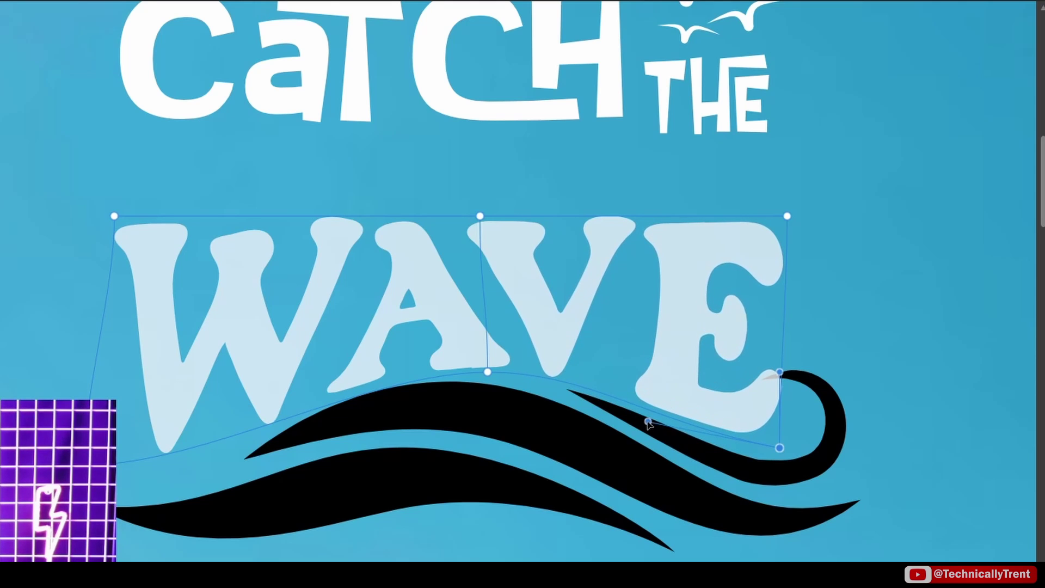
scroll(643, 397, up, 1)
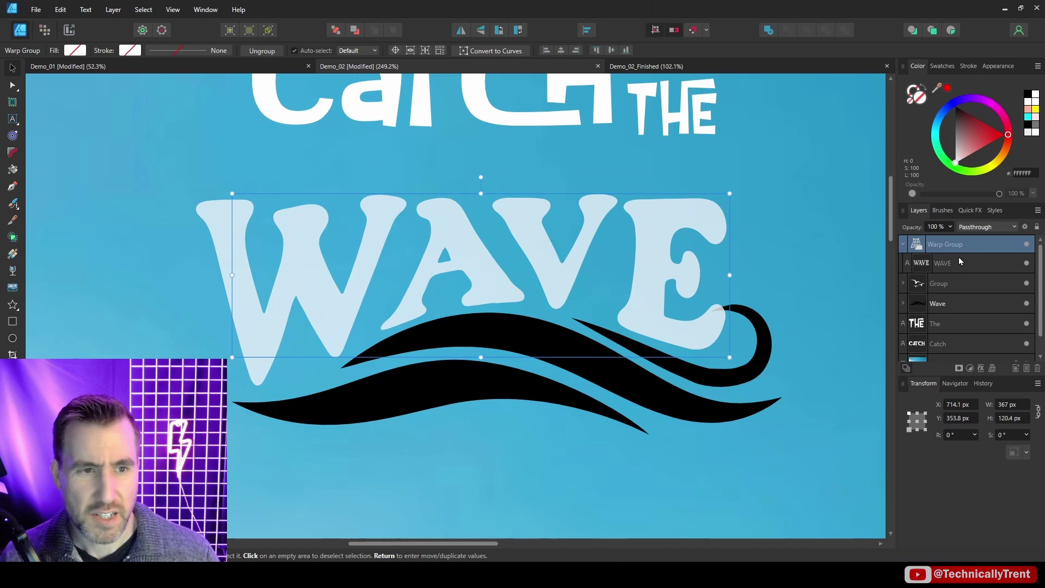
Restore the WAVE text to full opacity.
click(944, 262)
key(0)
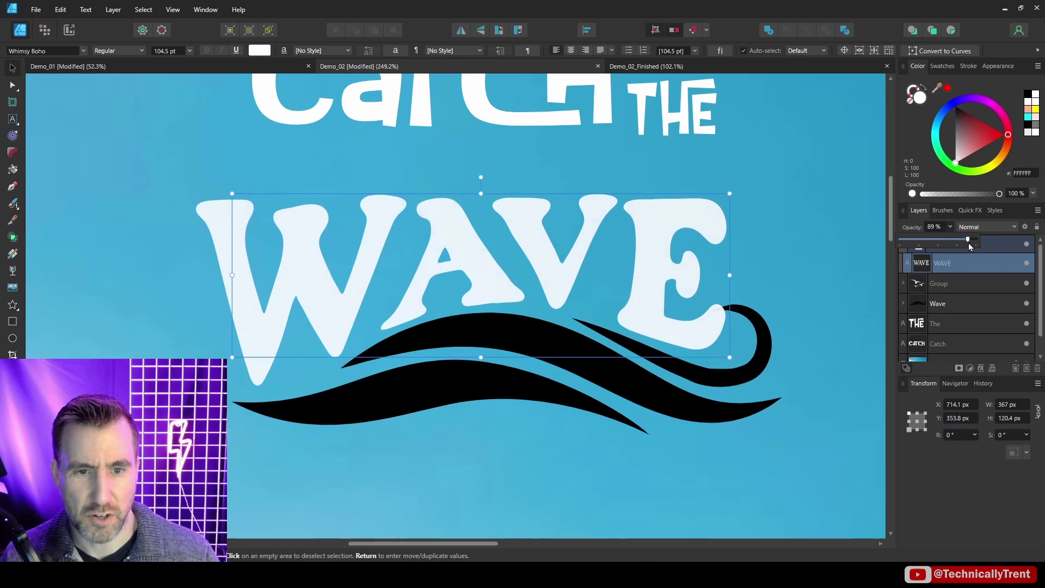
click(938, 343)
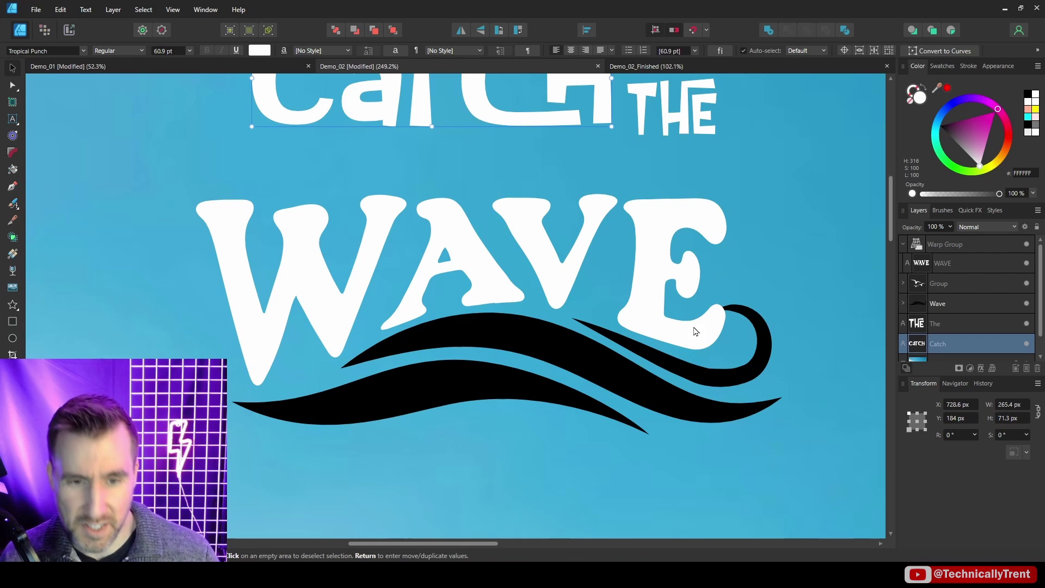
Move the nodes of the wave artwork's curled end to the right so the curl clears the letter E.
click(747, 314)
double_click(747, 314)
scroll(747, 314, up, 3)
drag(559, 299, 697, 442)
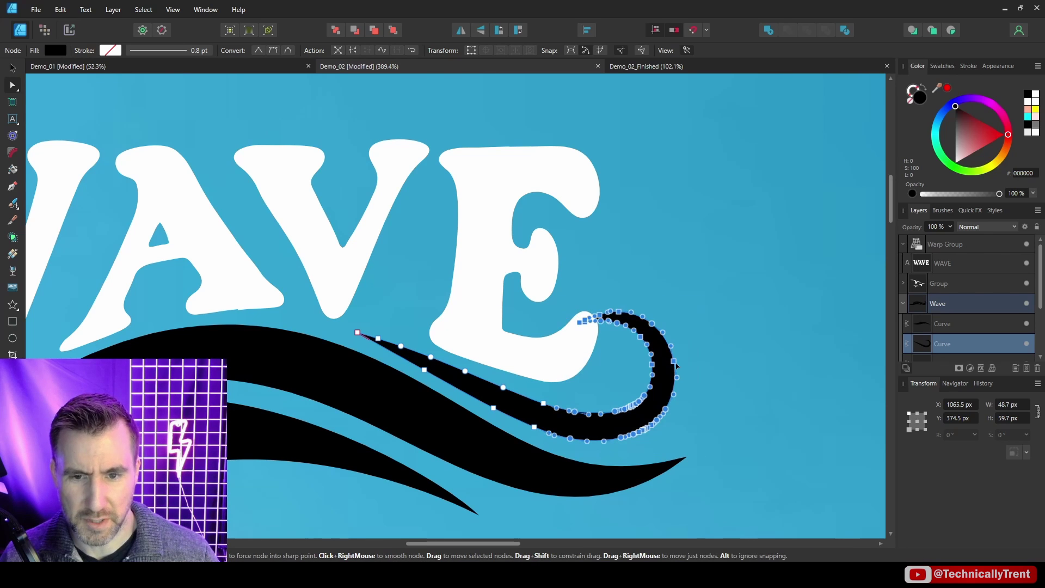
drag(675, 364, 709, 368)
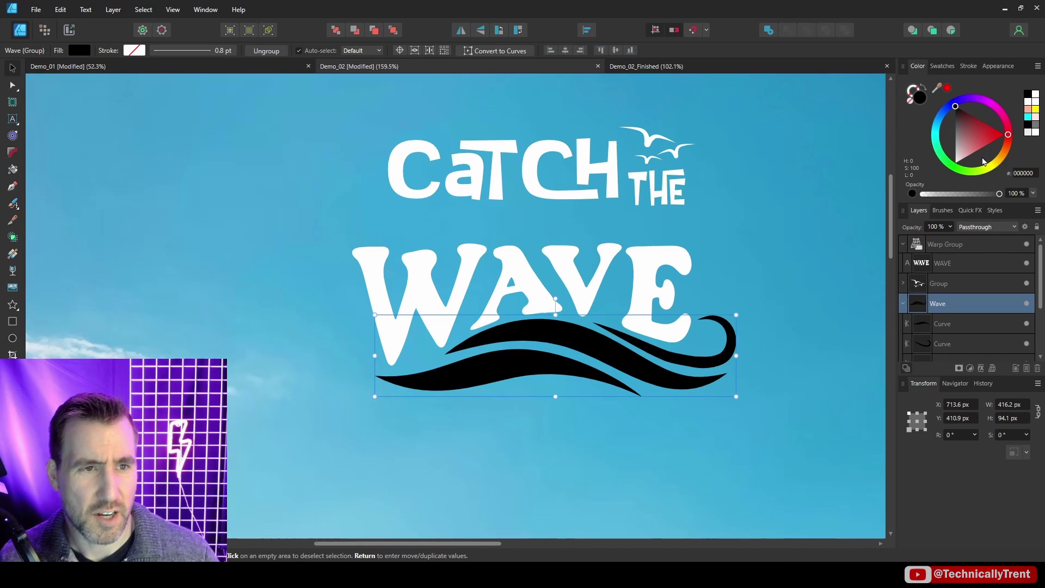
Fill the wave artwork with white (FFFFFF) and move Catch, The and the birds down and slightly left, close above WAVE.
mouse_move(985, 161)
mouse_down()
mouse_move(980, 143)
mouse_move(956, 162)
mouse_up()
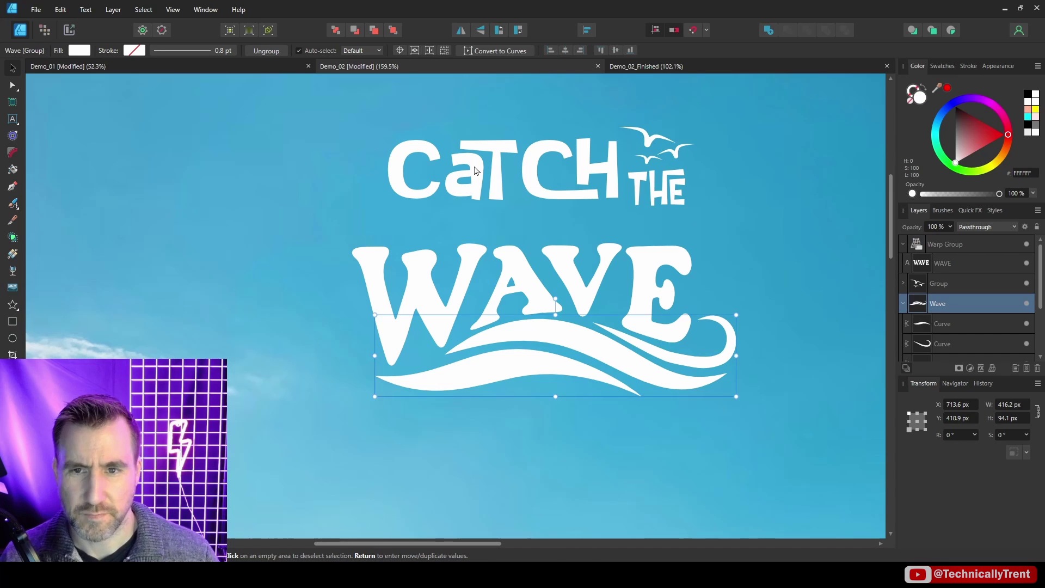
drag(475, 171, 446, 201)
click(358, 275)
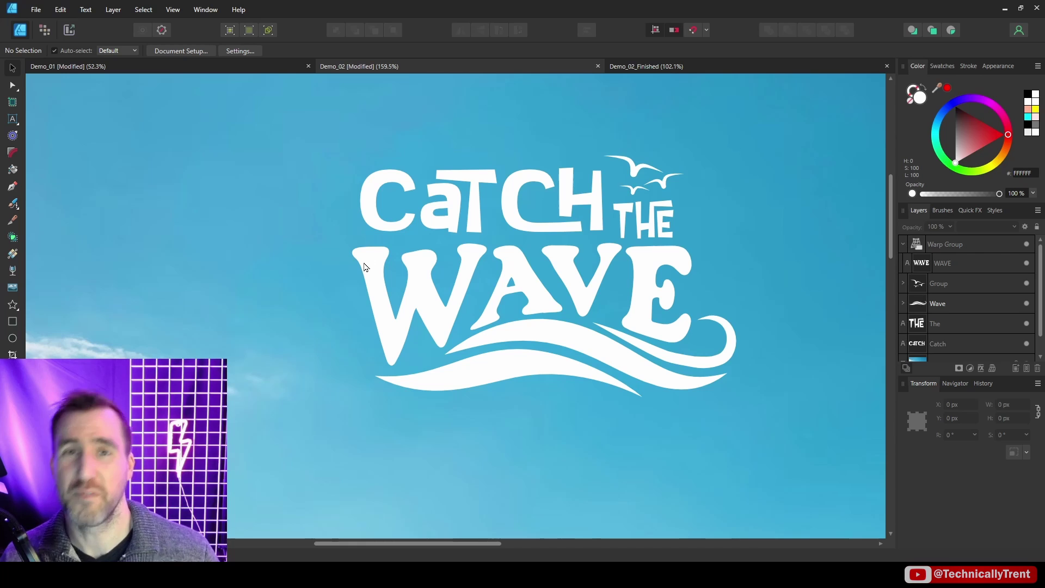
Select and deselect the WAVE warp group to compare its bounding box with the warped lettering.
click(534, 289)
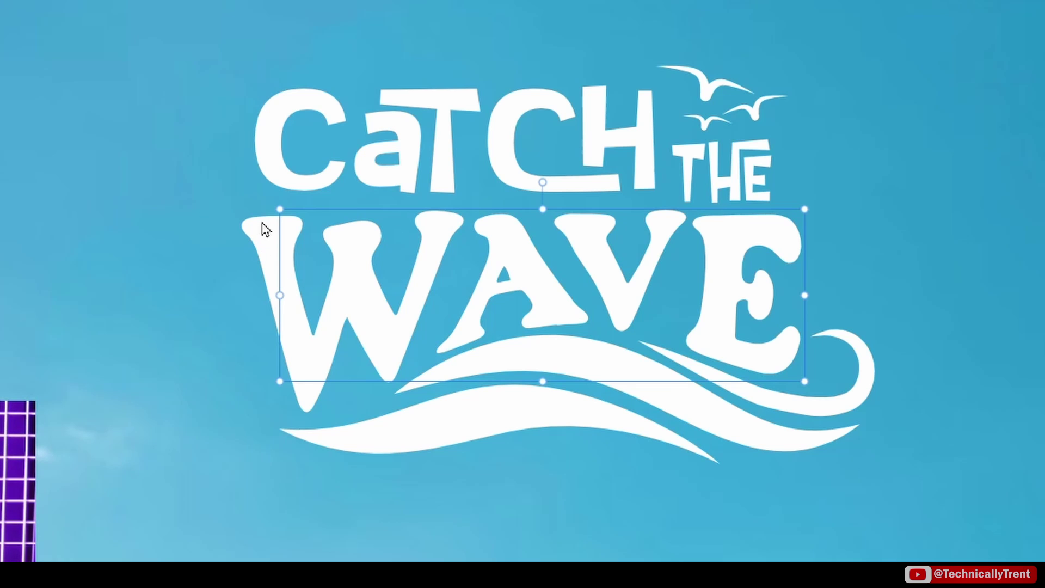
click(120, 116)
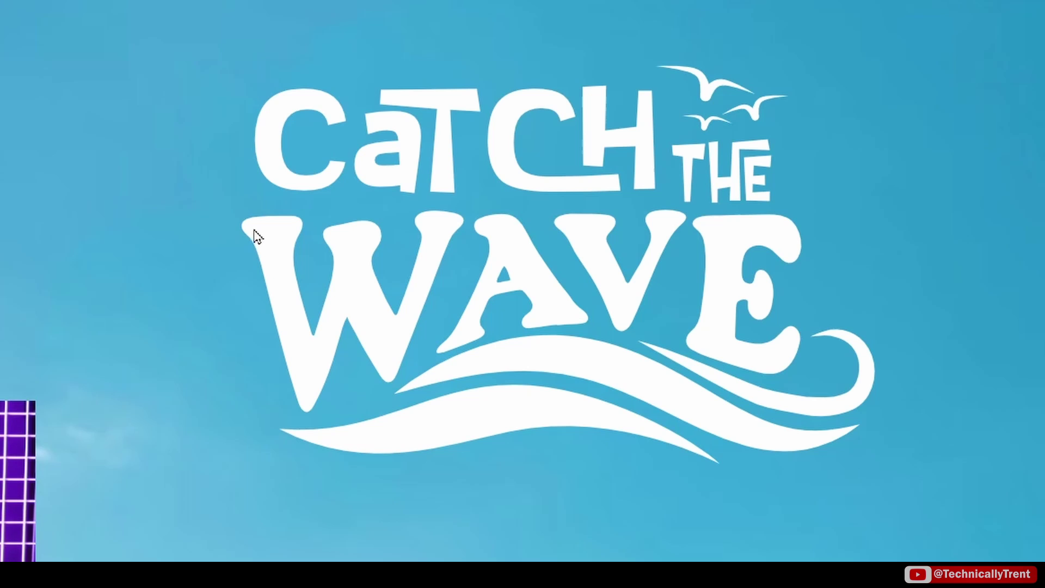
click(434, 259)
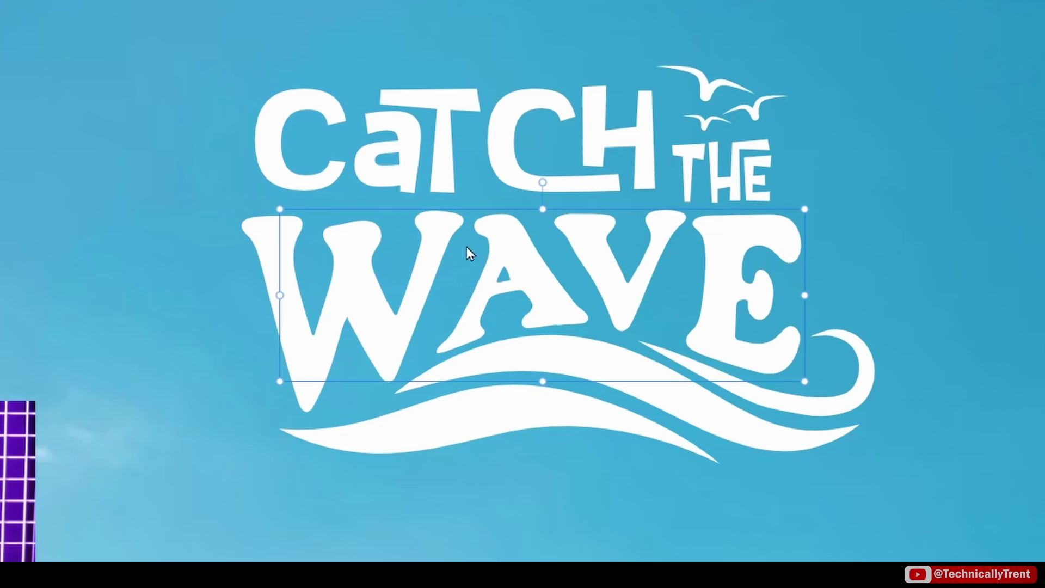